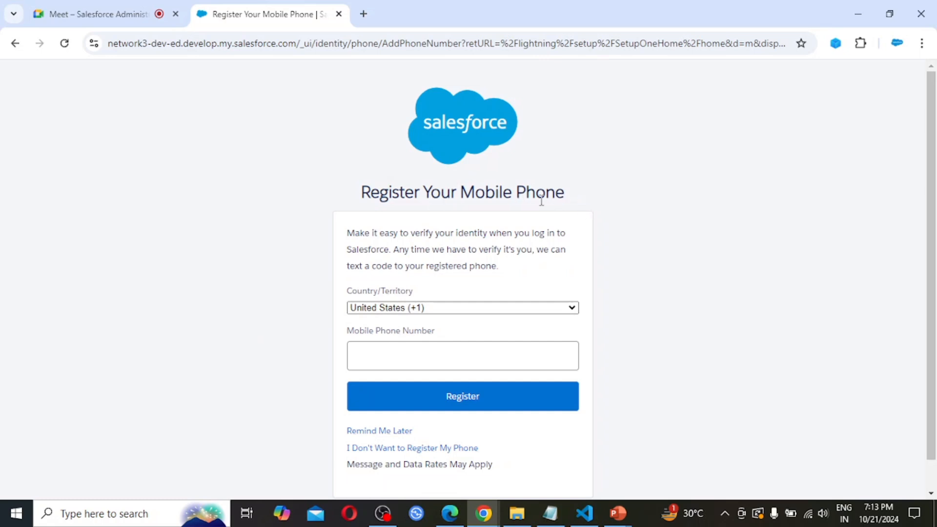
Decline the mobile phone registration and open the Payments list in the EMS app.
left_click(422, 454)
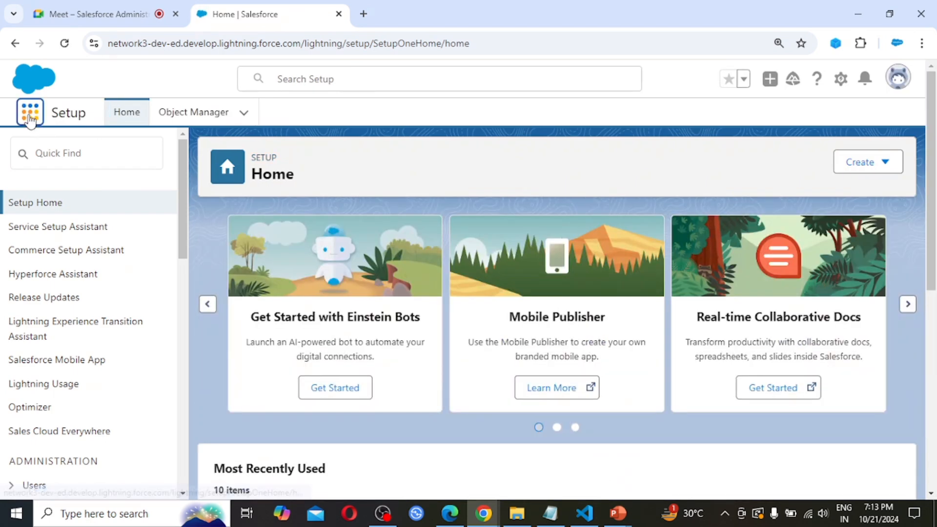
left_click(30, 113)
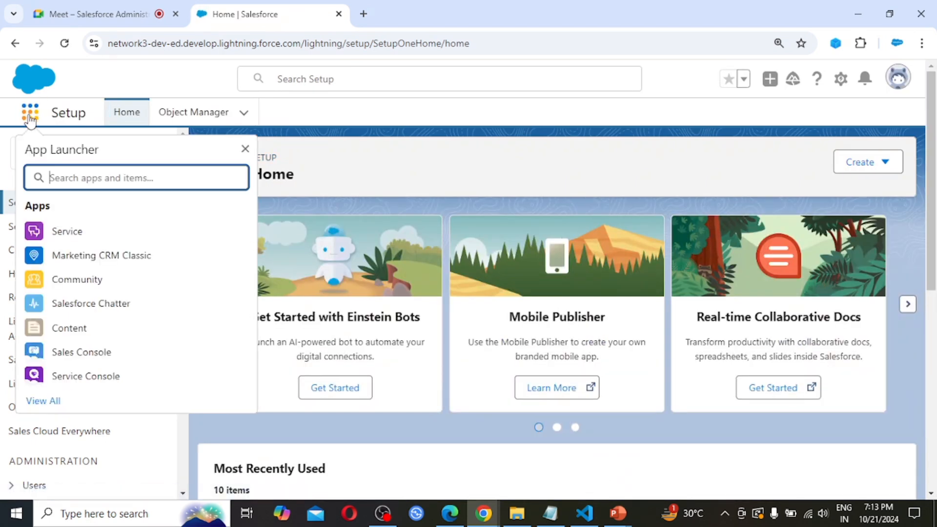
type("ems")
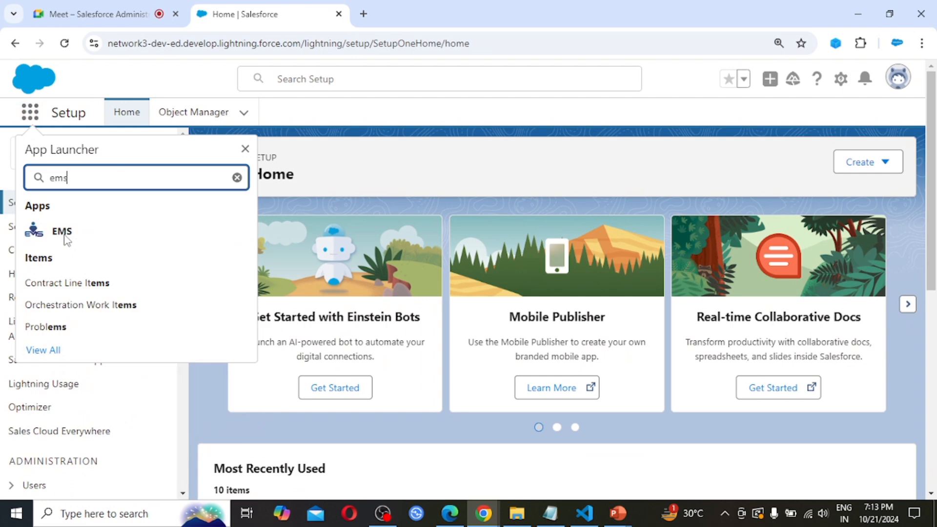
left_click(59, 236)
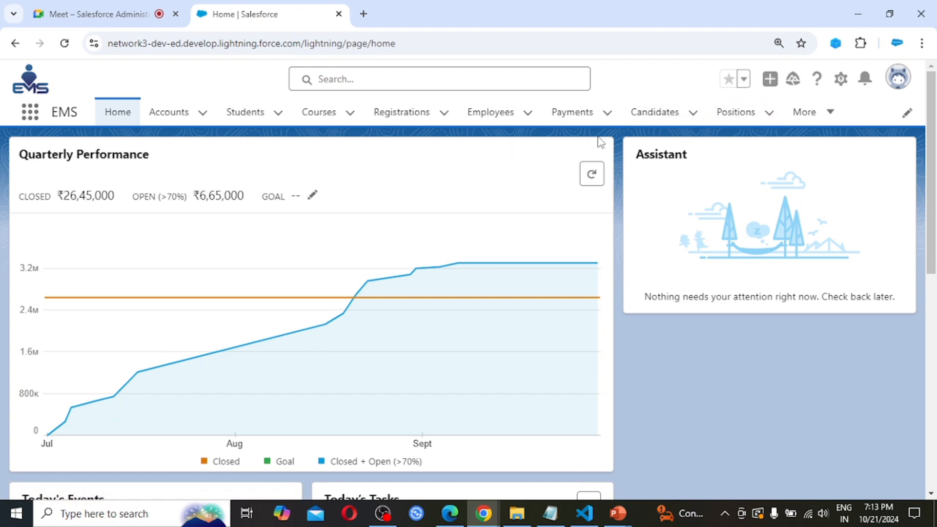
left_click(573, 118)
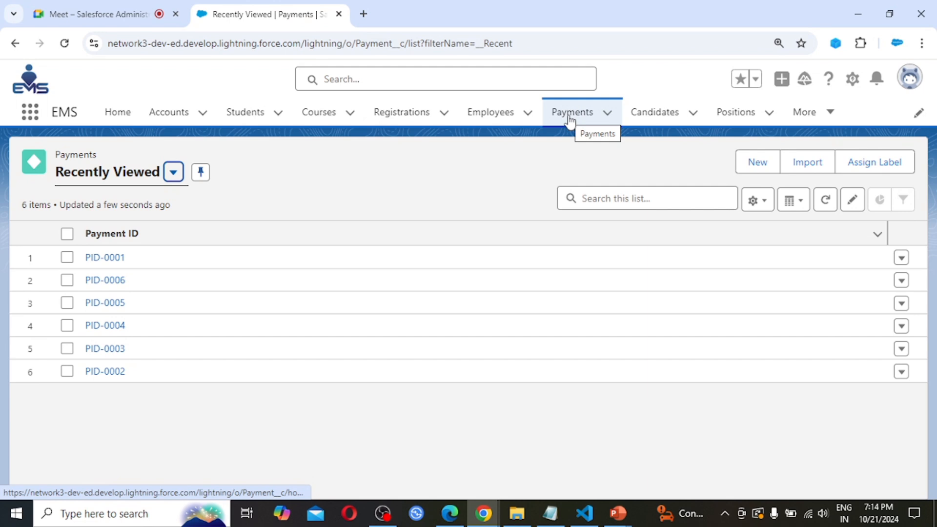
Examine the fields of a new payment form without saving, and check which user is logged in.
left_click(757, 167)
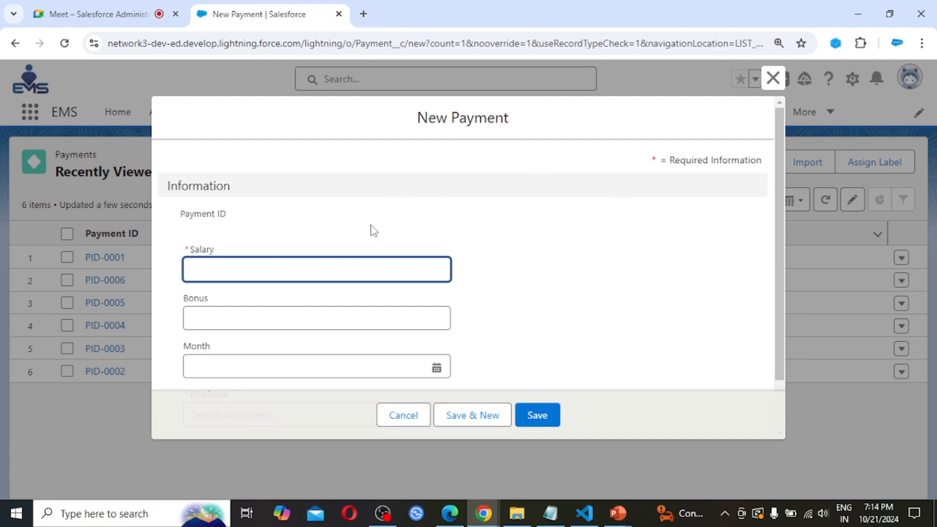
scroll(371, 230, "down", 1)
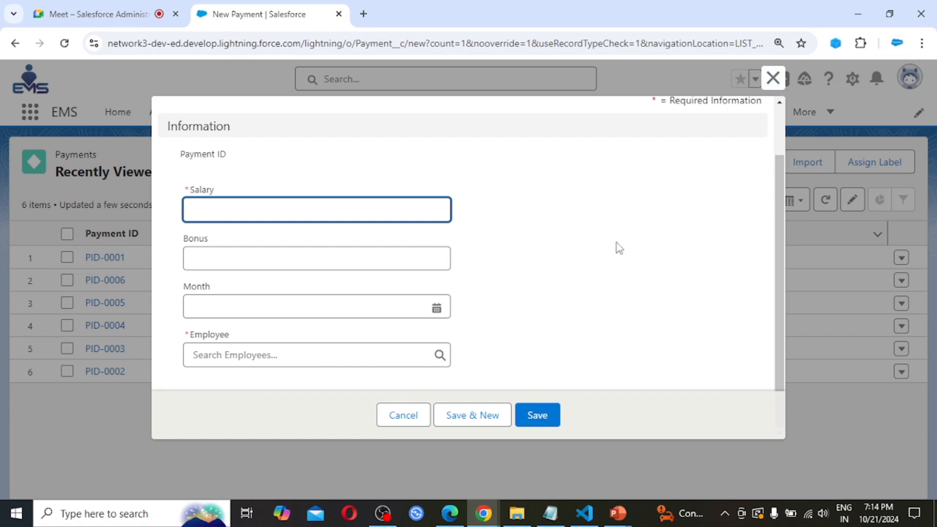
left_click(772, 79)
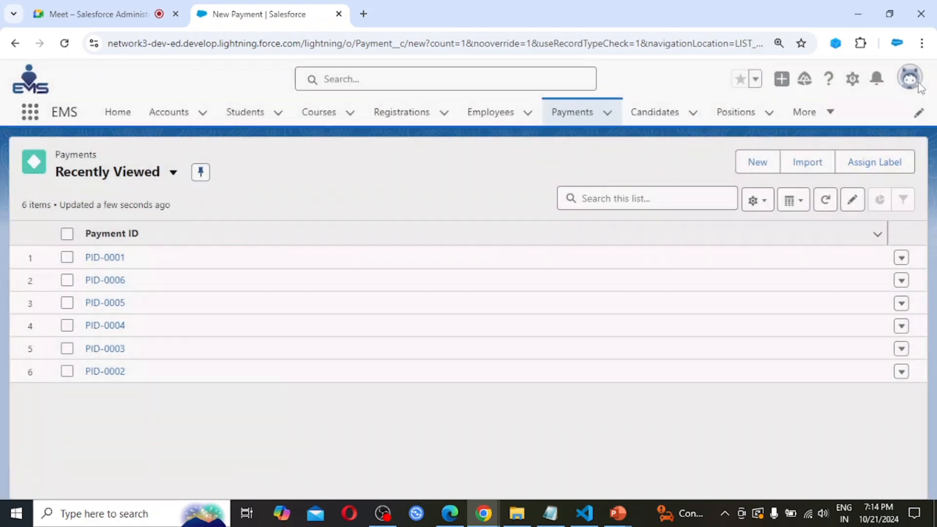
left_click(910, 79)
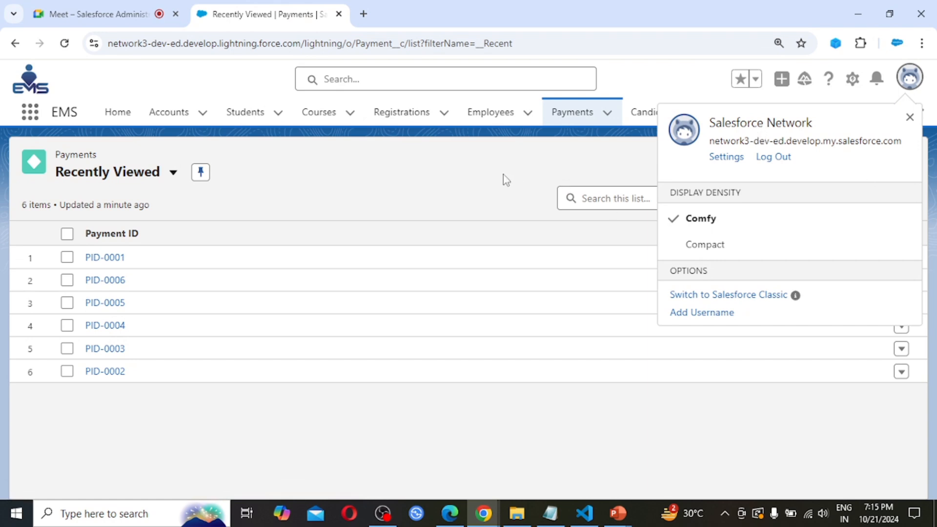
left_click(460, 176)
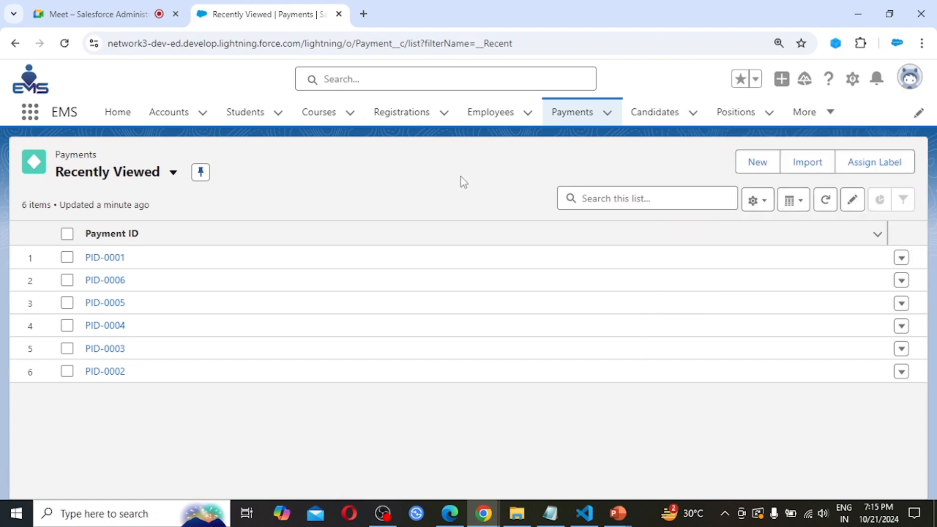
Open the Users list in Setup and review the user accounts with their roles and profiles.
left_click(852, 79)
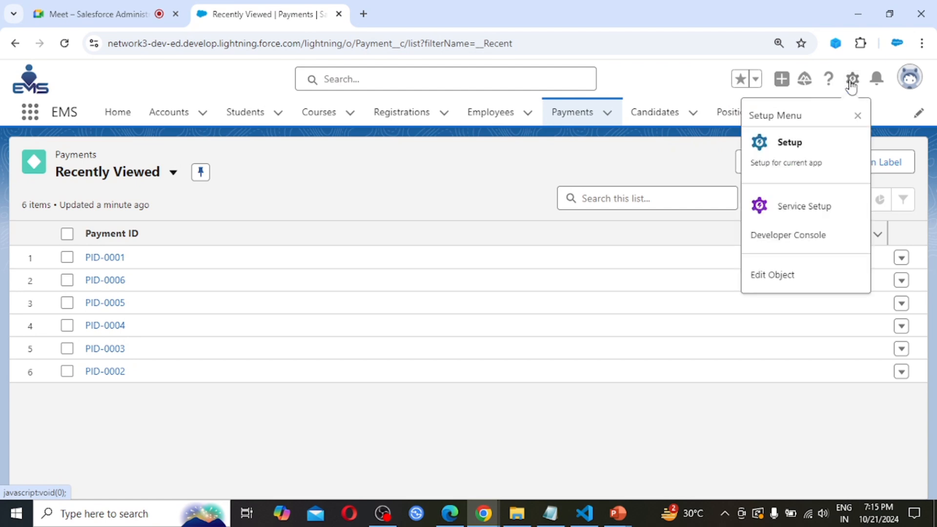
left_click(791, 150)
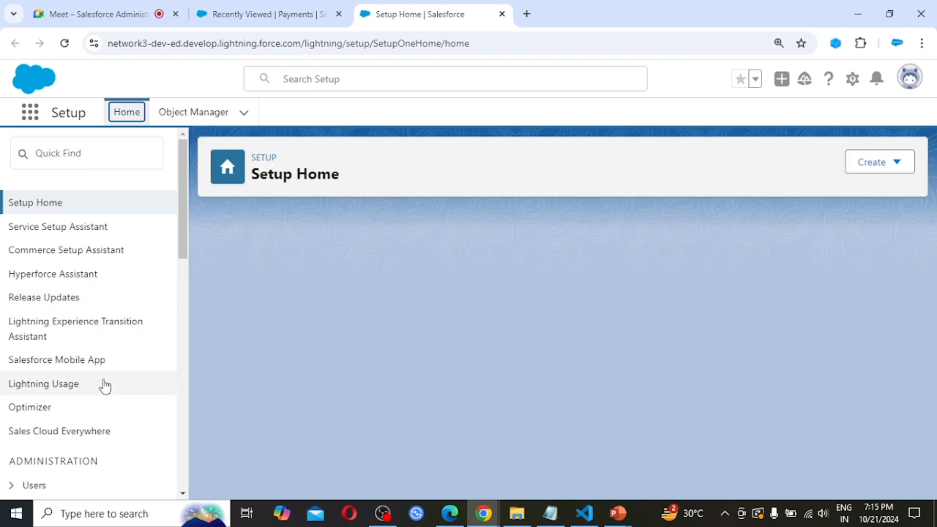
scroll(103, 385, "down", 3)
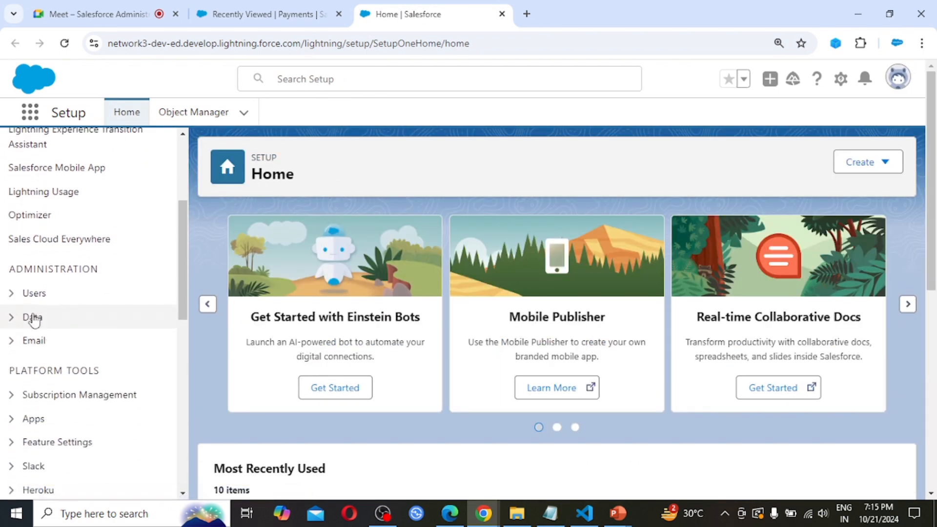
left_click(14, 294)
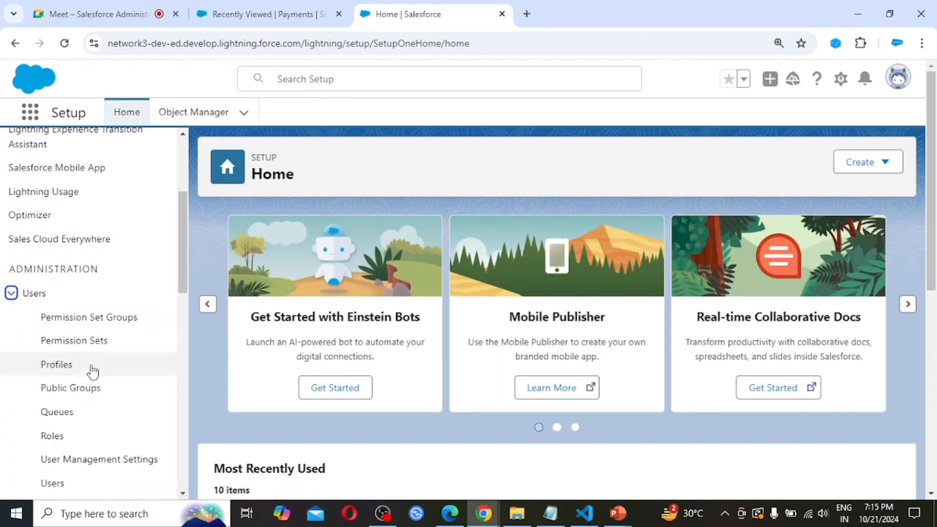
scroll(91, 371, "down", 2)
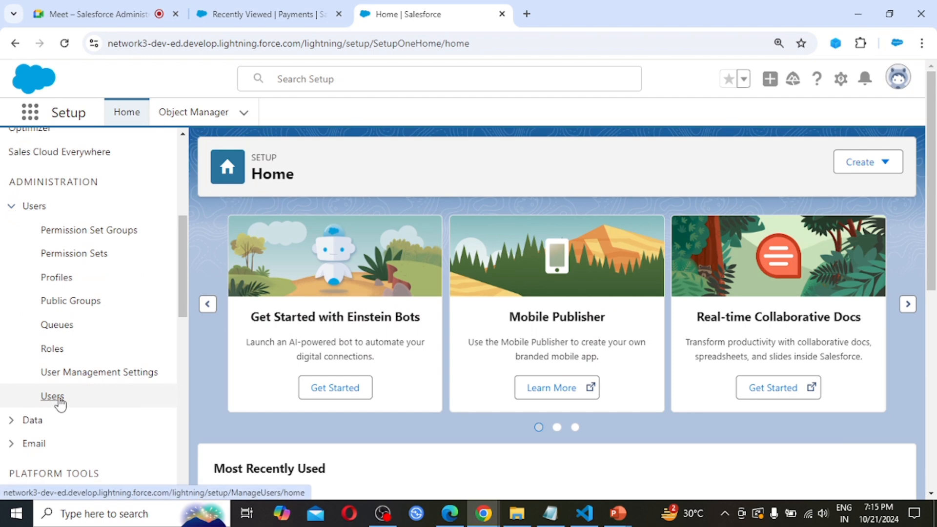
left_click(59, 403)
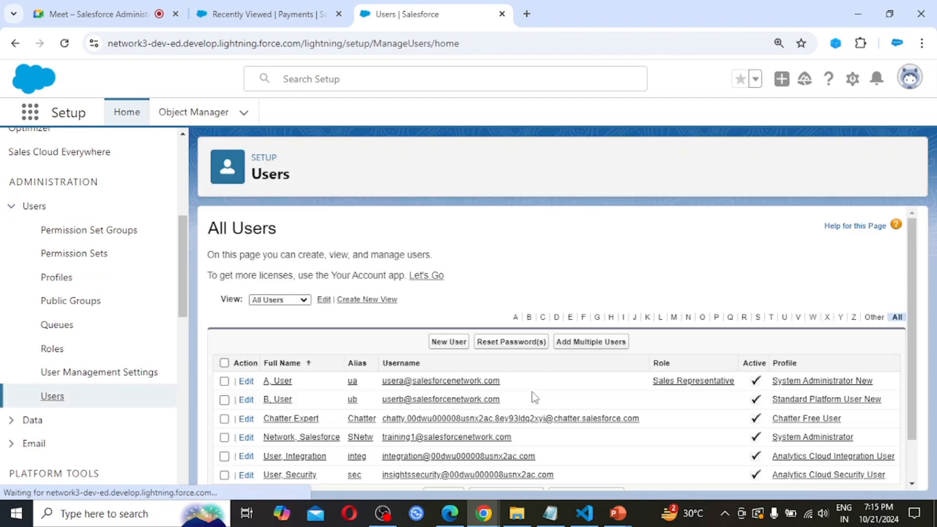
scroll(534, 397, "down", 1)
scroll(534, 397, "down", 1)
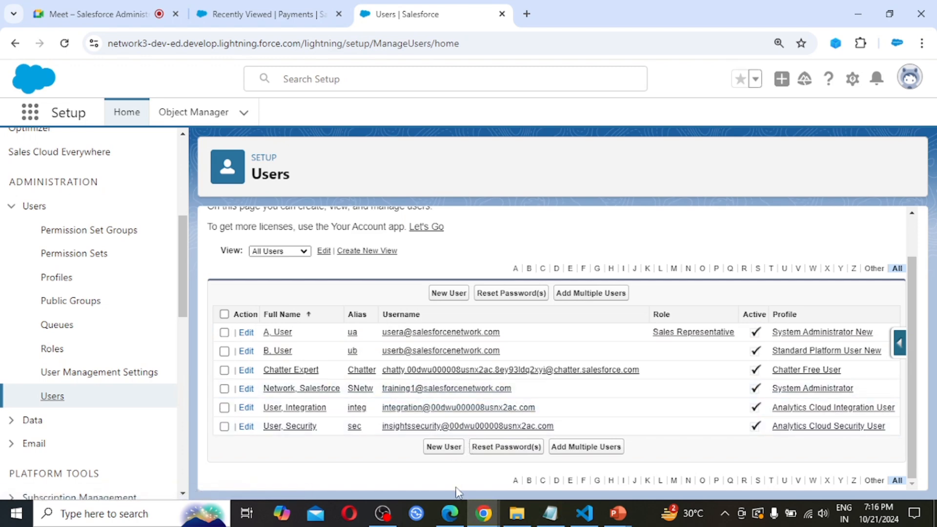
Switch to Microsoft Edge and load the Salesforce login page, login.salesforce.com, in a new tab.
left_click(459, 514)
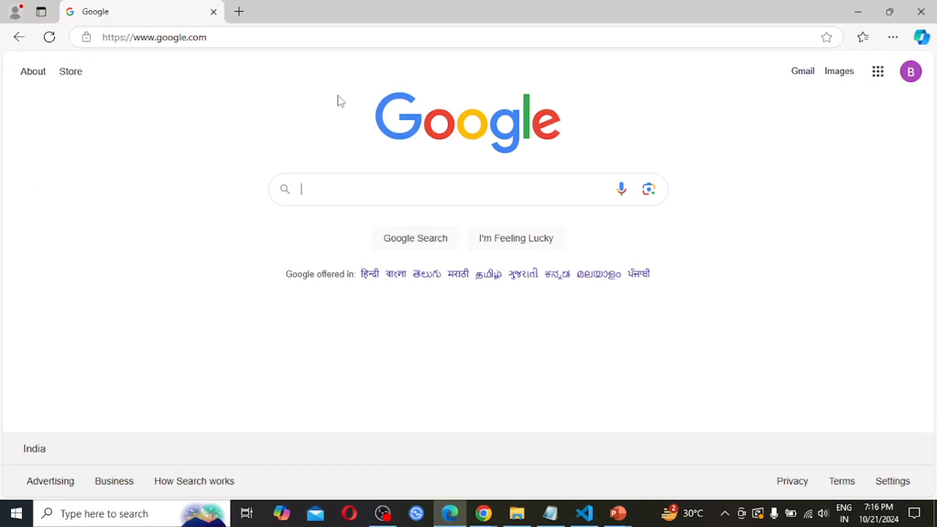
left_click(238, 13)
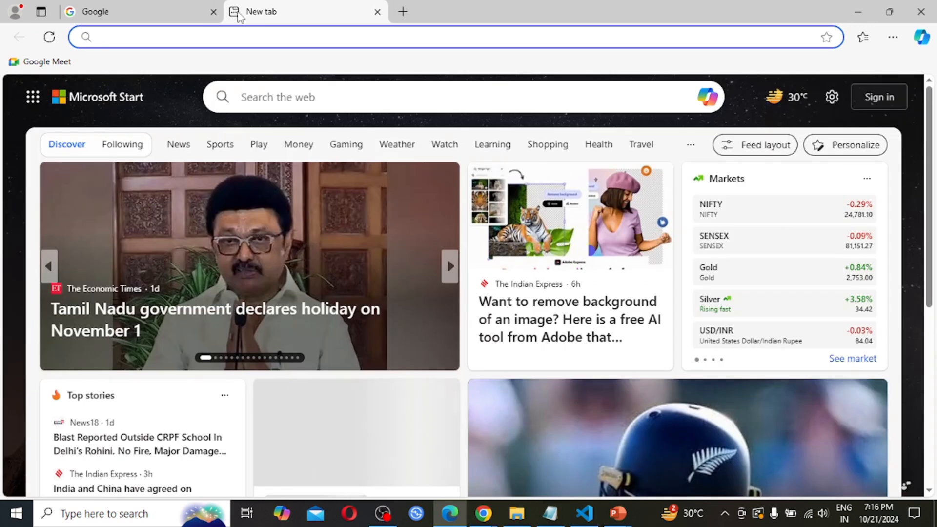
type("lo")
key("Return")
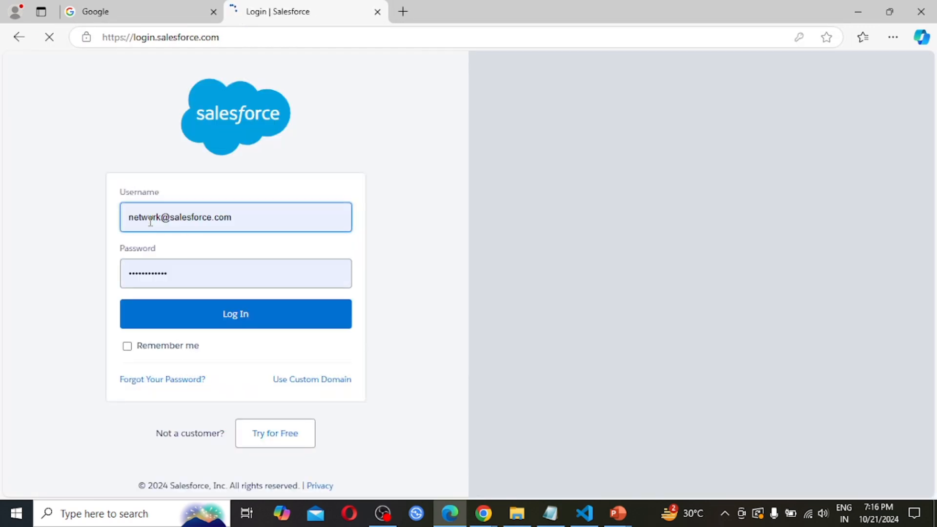
Log in with User A's saved username and the account password, and dismiss the offer to save the password.
left_click(264, 213)
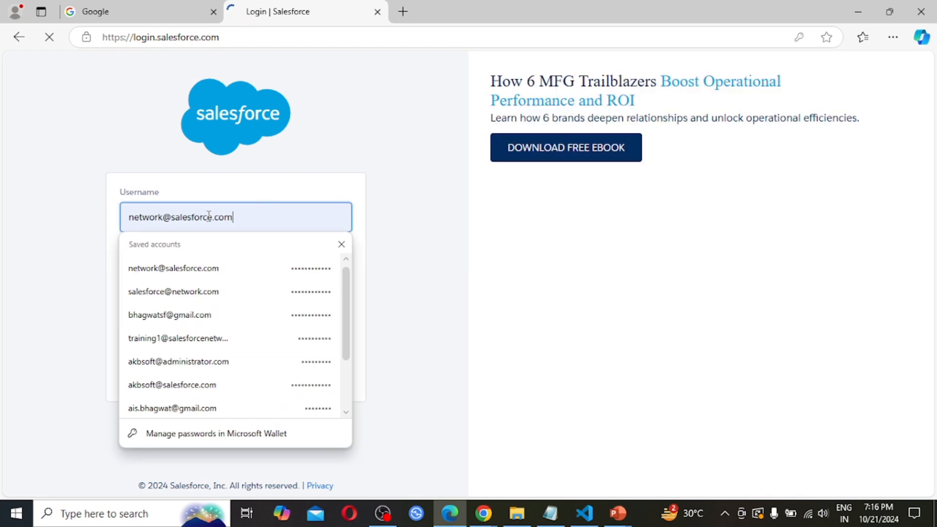
left_click_drag(231, 215, 119, 224)
type("usera")
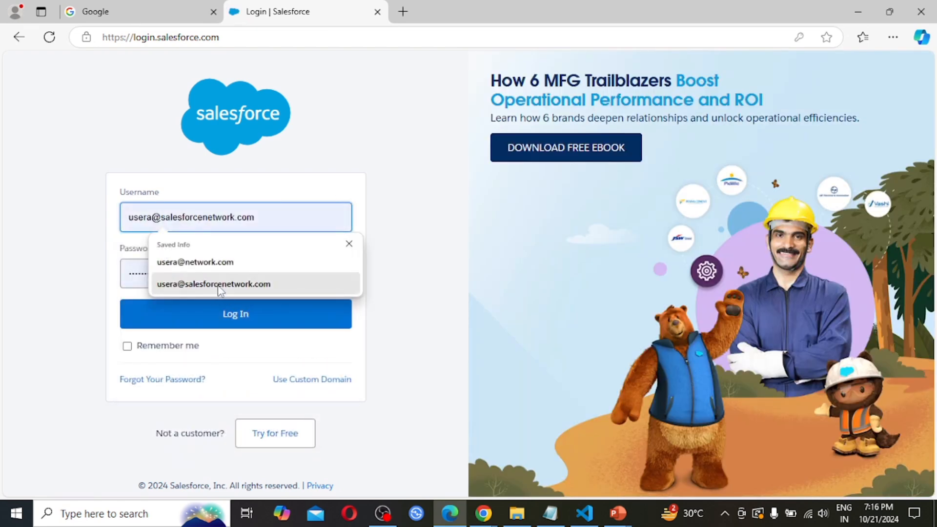
left_click(219, 284)
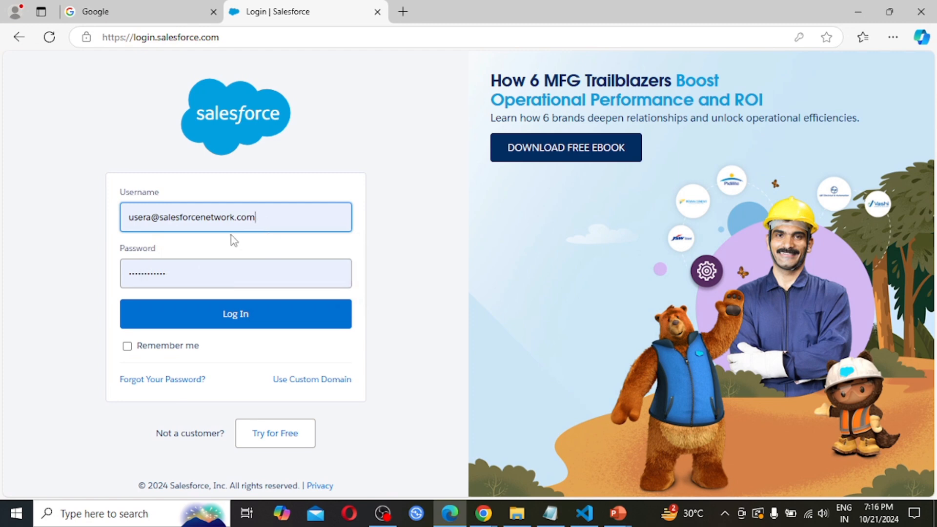
left_click(243, 320)
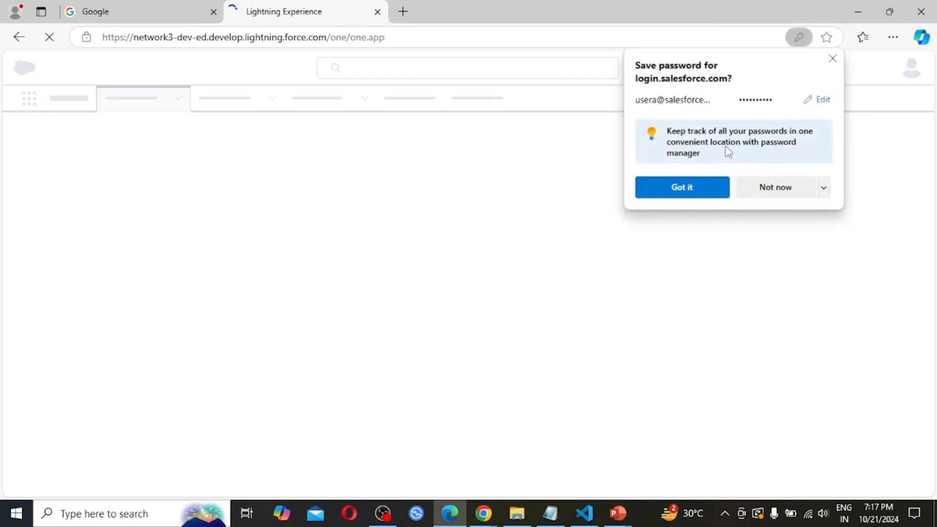
left_click(832, 58)
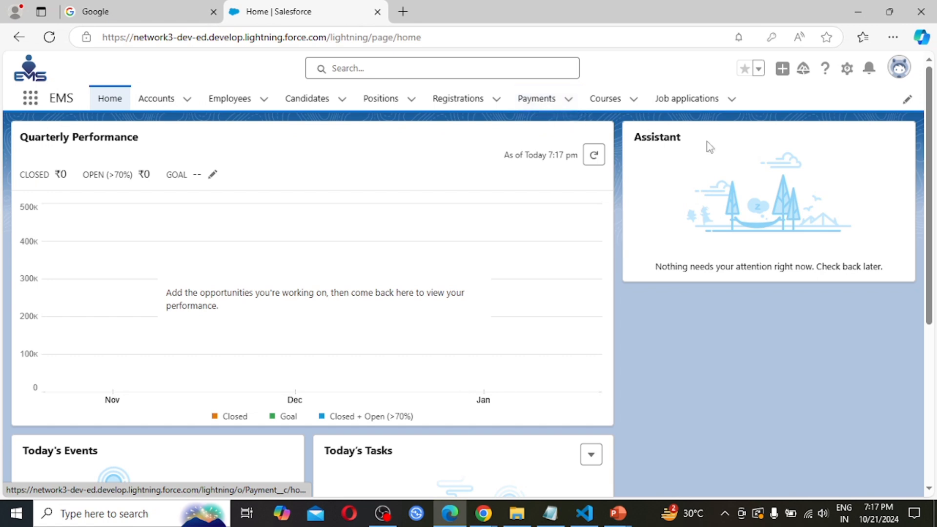
Check which user is logged in, and open payment PID-0001 from the All list view of Payments.
left_click(899, 74)
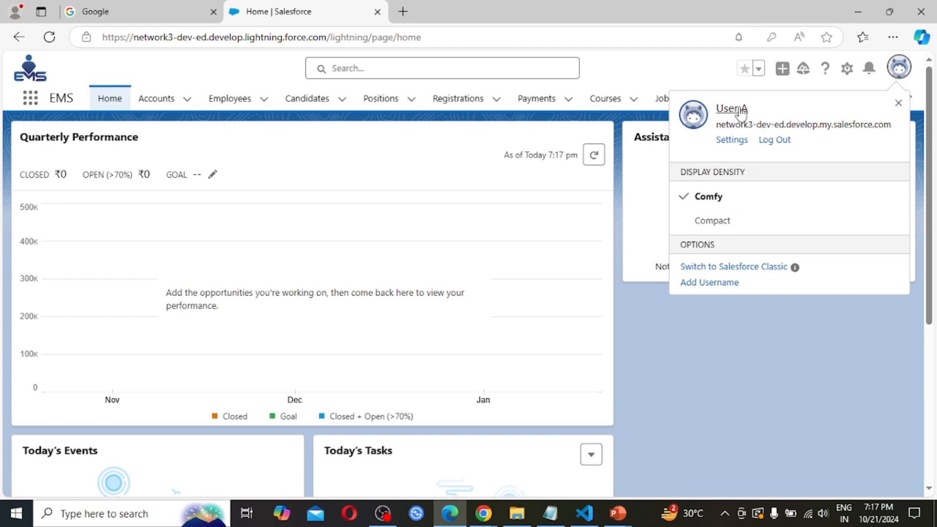
left_click(535, 100)
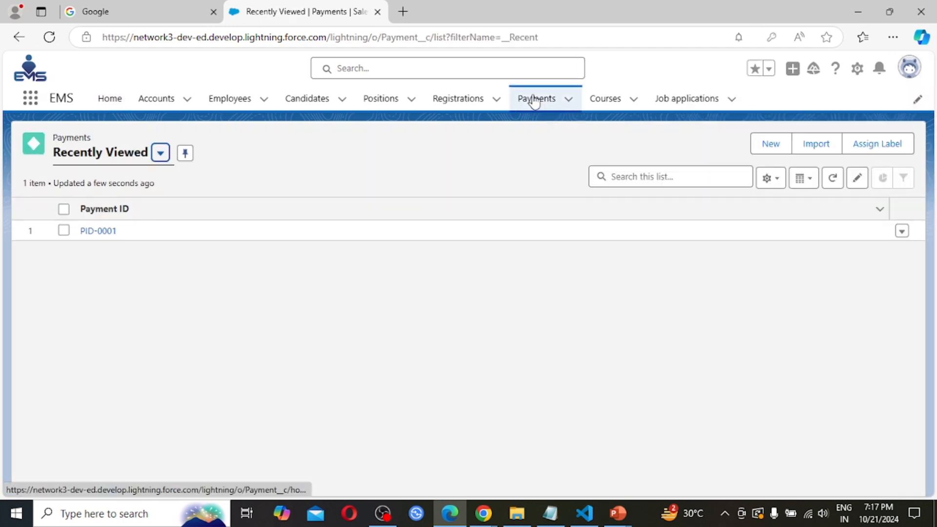
left_click(159, 160)
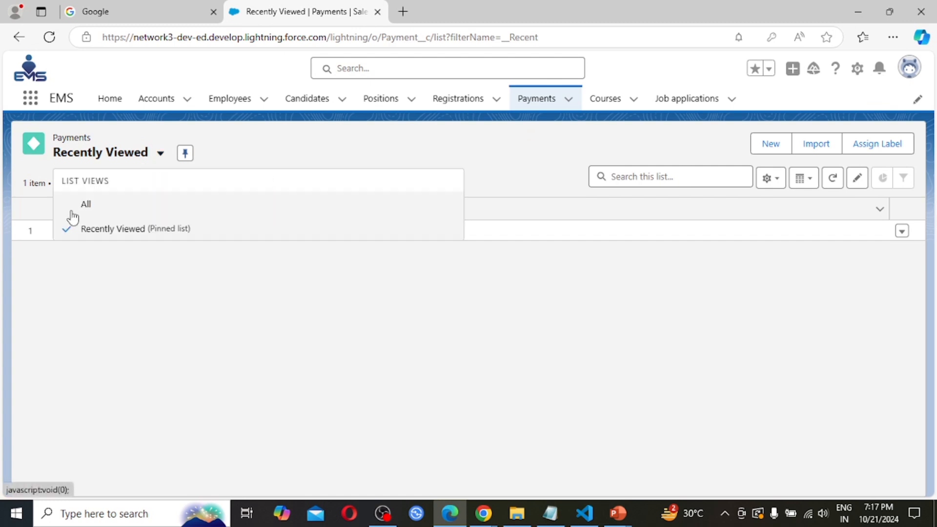
left_click(86, 205)
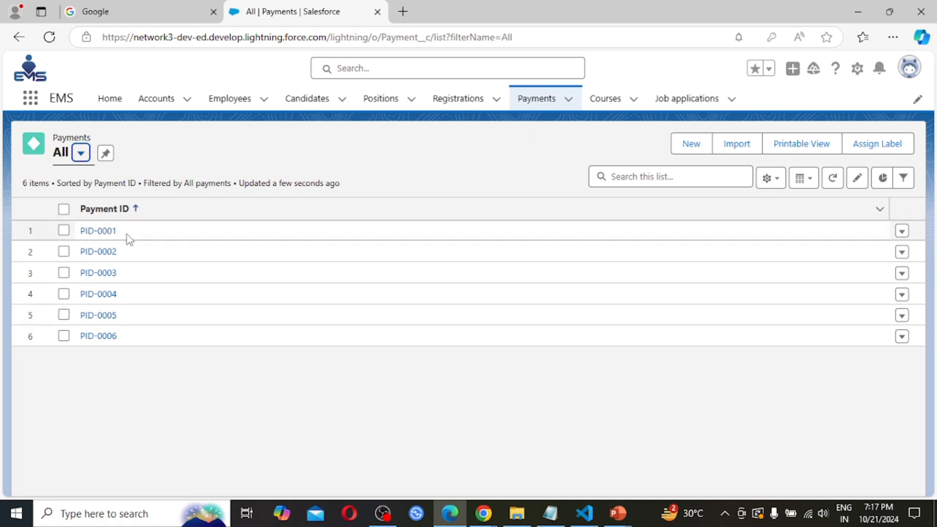
left_click(100, 232)
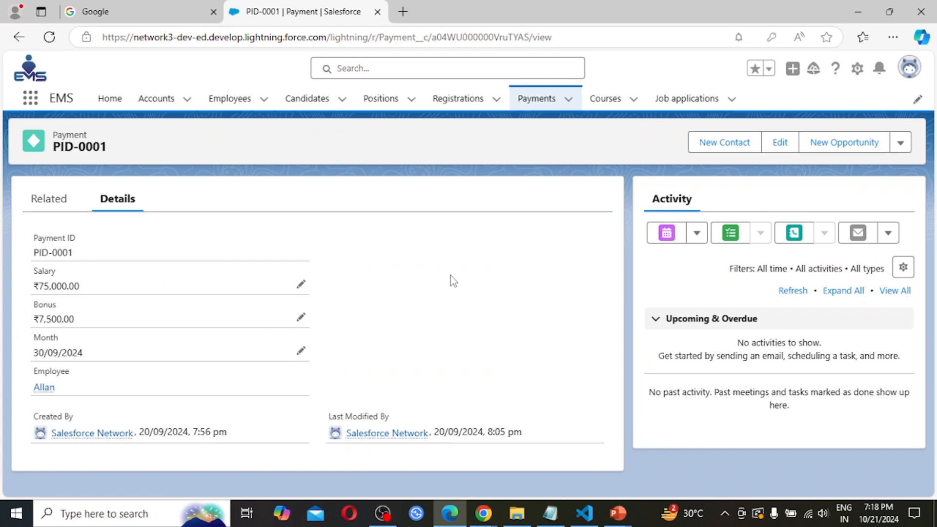
Set the Bonus of payment PID-0001 to 8500 and save the record.
left_click(302, 319)
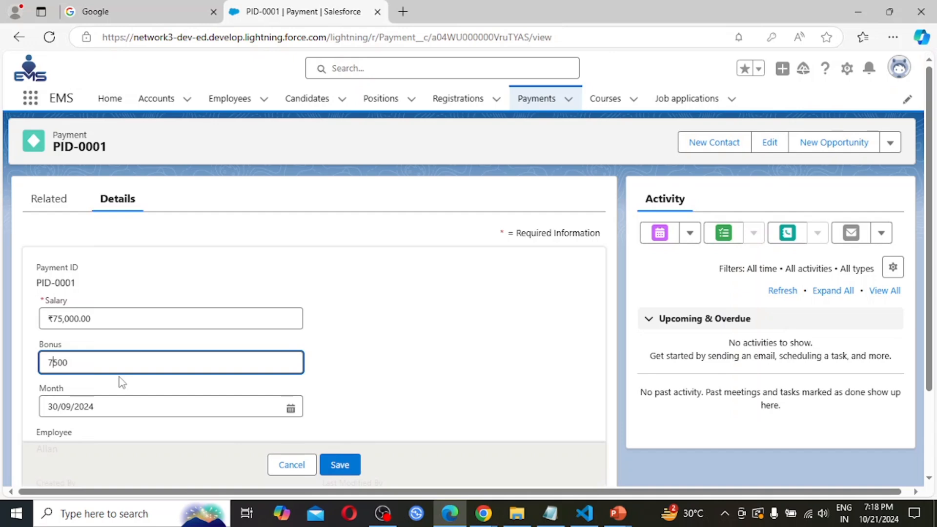
key("Home")
key("Delete")
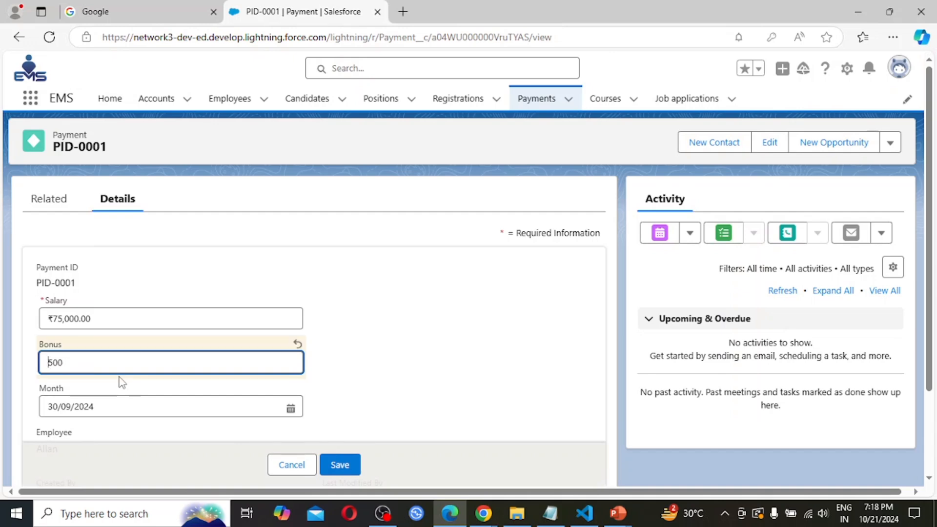
type("8")
left_click(340, 466)
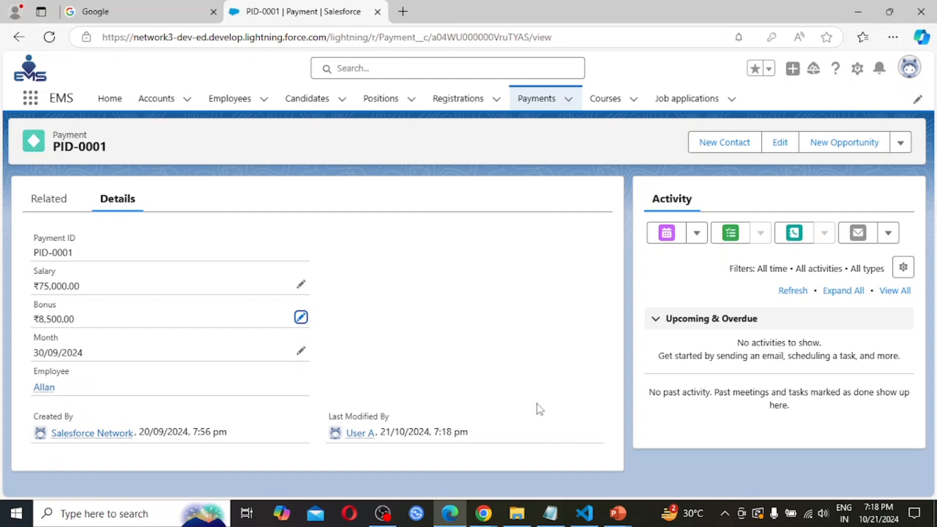
Set the Bonus of payment PID-0001 to 7500 and save the record.
left_click(300, 318)
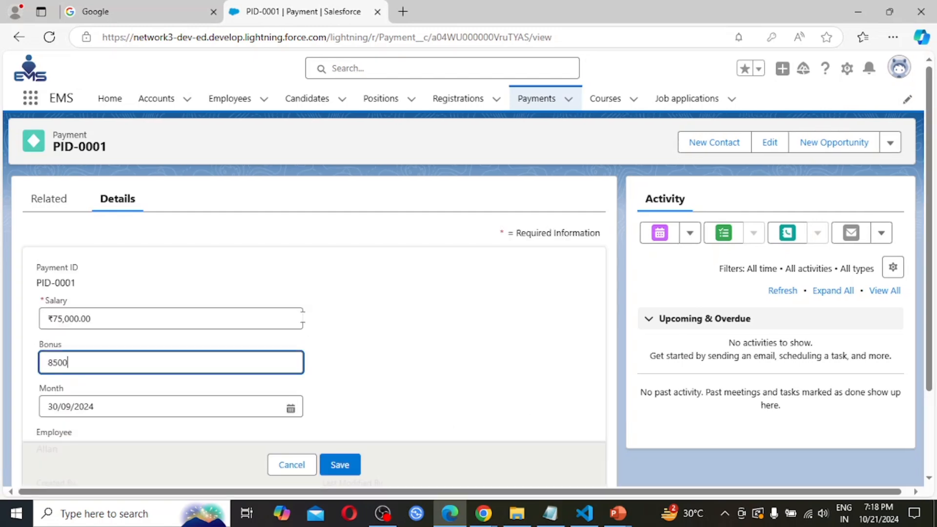
left_click(53, 362)
key("BackSpace")
type("7")
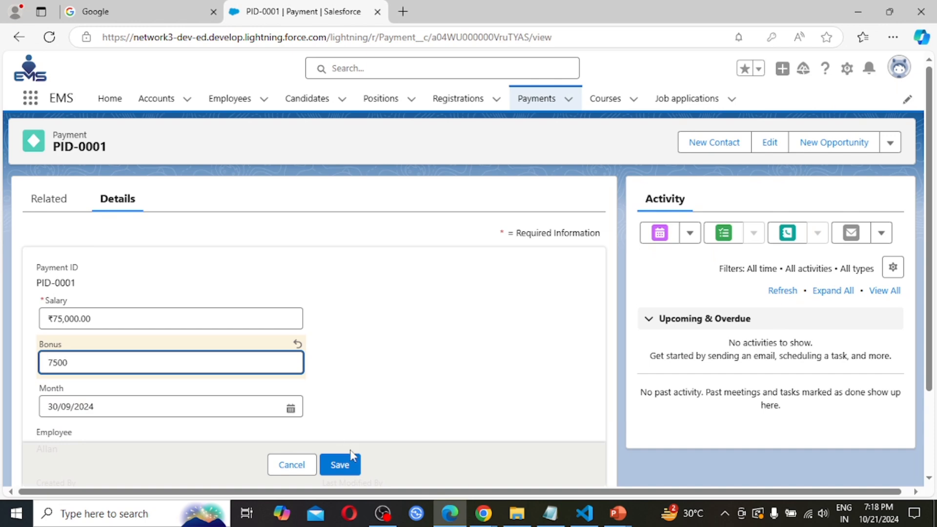
left_click(339, 461)
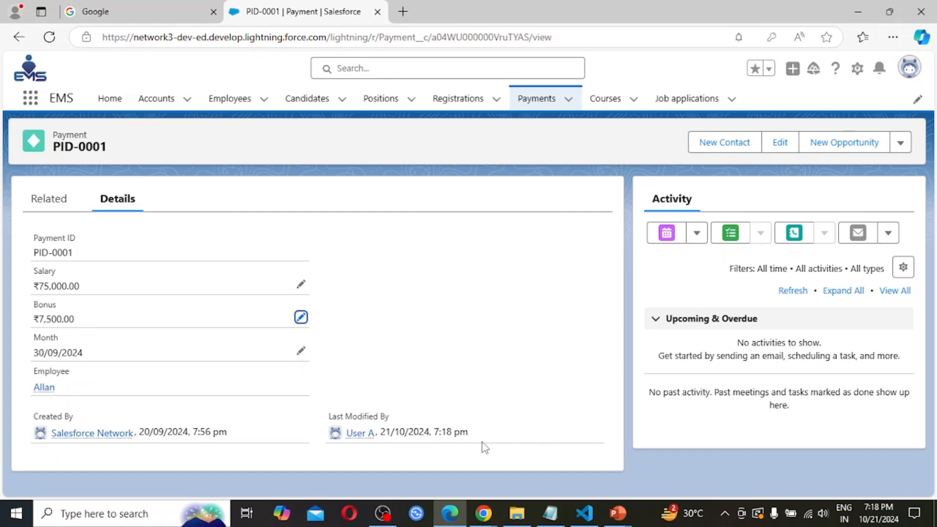
Switch to the Salesforce Setup window in Google Chrome and check which user is logged in there.
left_click(484, 513)
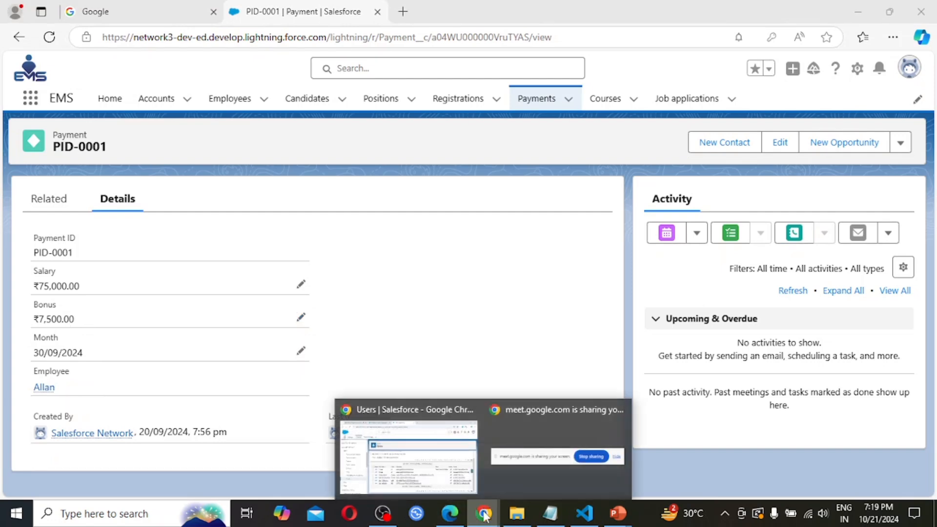
left_click(418, 461)
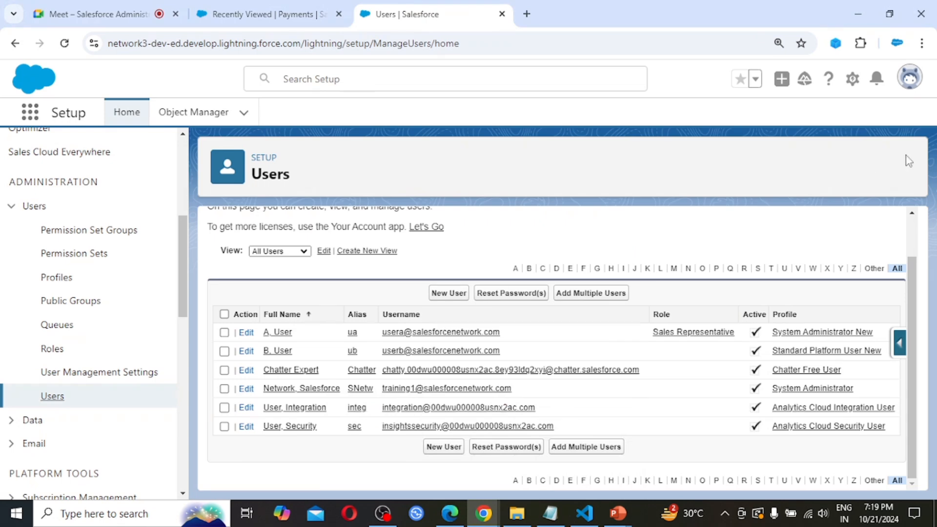
left_click(909, 77)
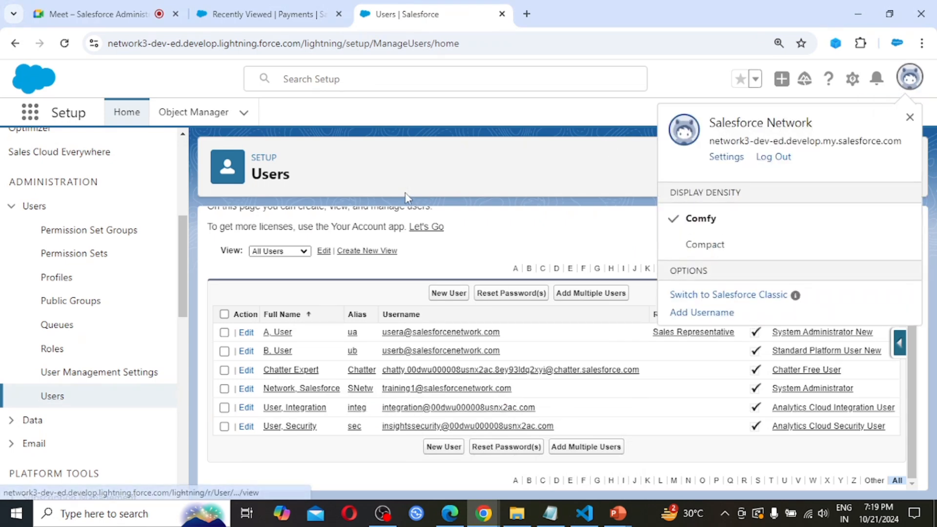
left_click(365, 165)
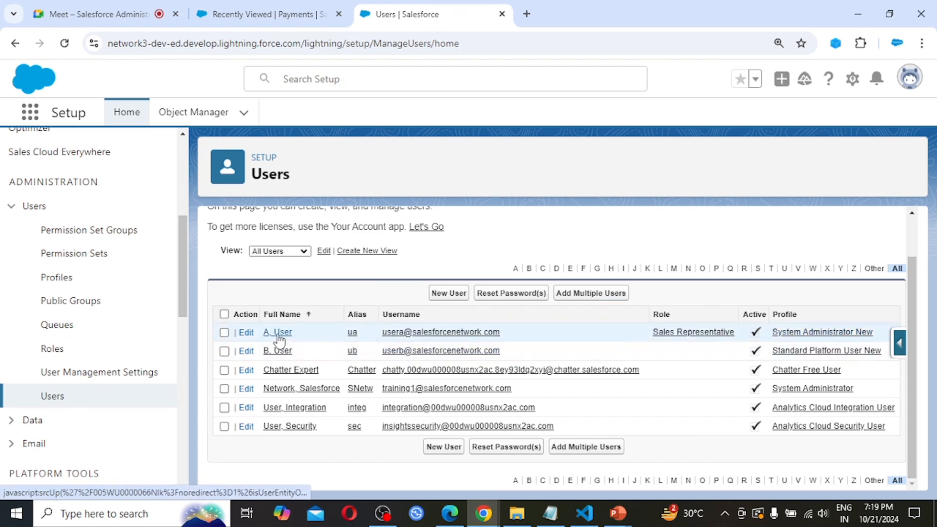
Open User A's profile, System Administrator New, and view its custom field-level security for the Payment object.
left_click(806, 336)
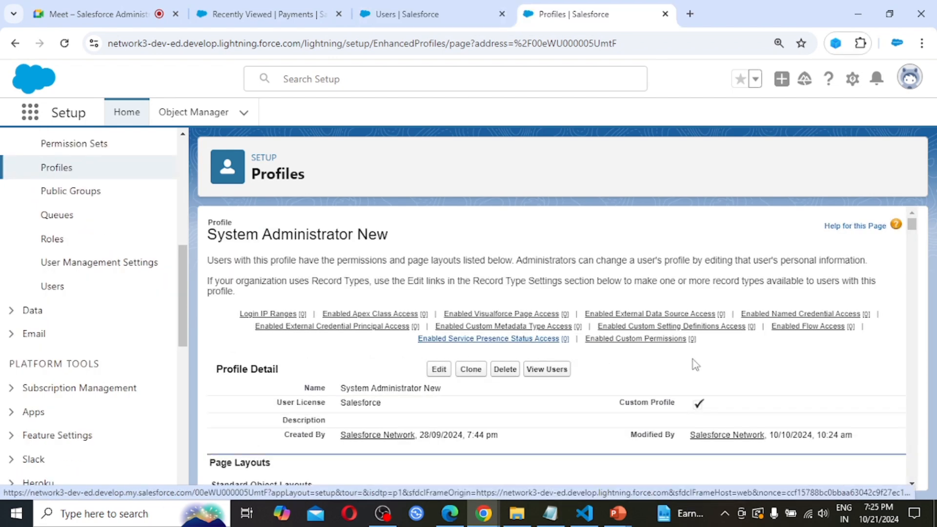
scroll(863, 444, "down", 3)
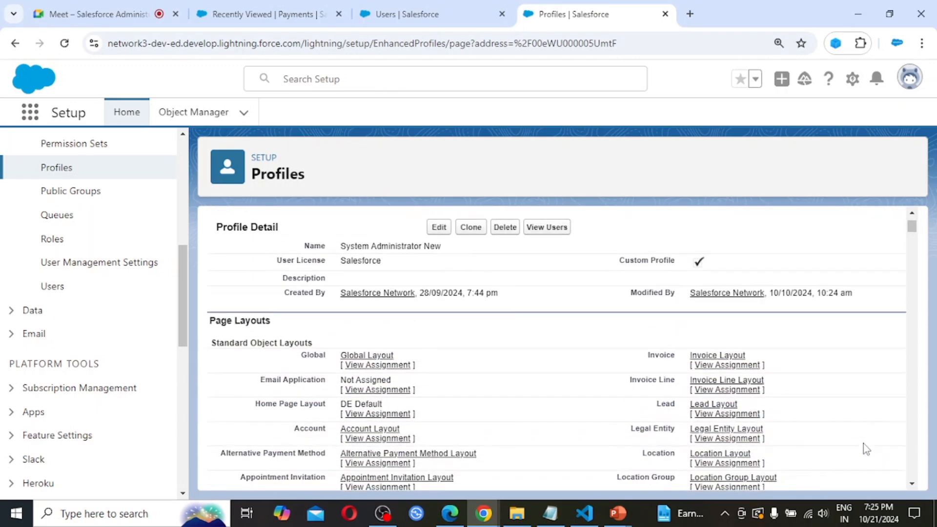
scroll(863, 443, "down", 6)
scroll(862, 443, "down", 12)
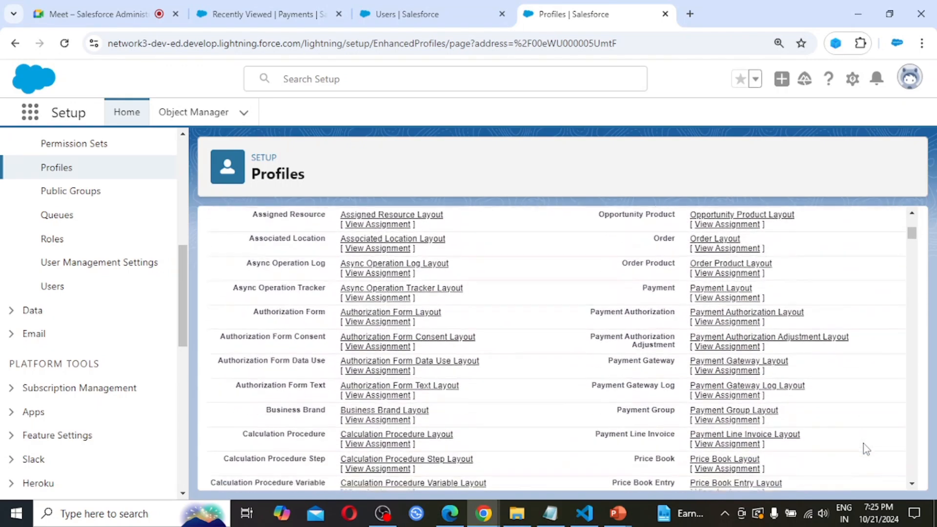
scroll(863, 443, "down", 20)
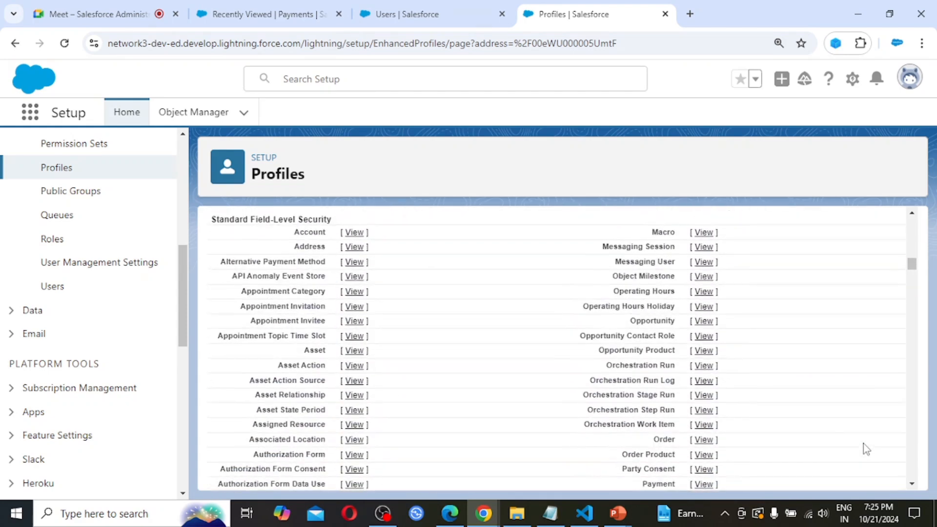
scroll(862, 443, "up", 1)
scroll(863, 443, "down", 1)
scroll(862, 443, "up", 2)
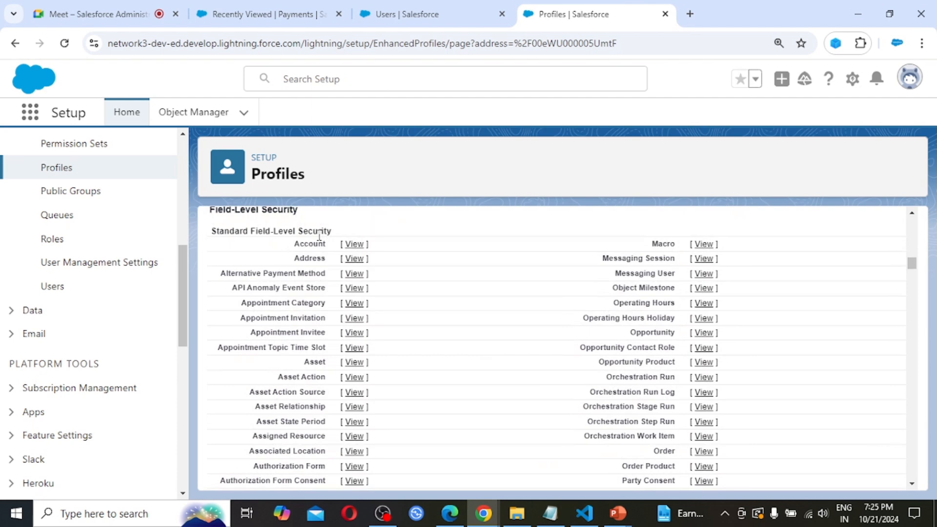
scroll(620, 364, "down", 15)
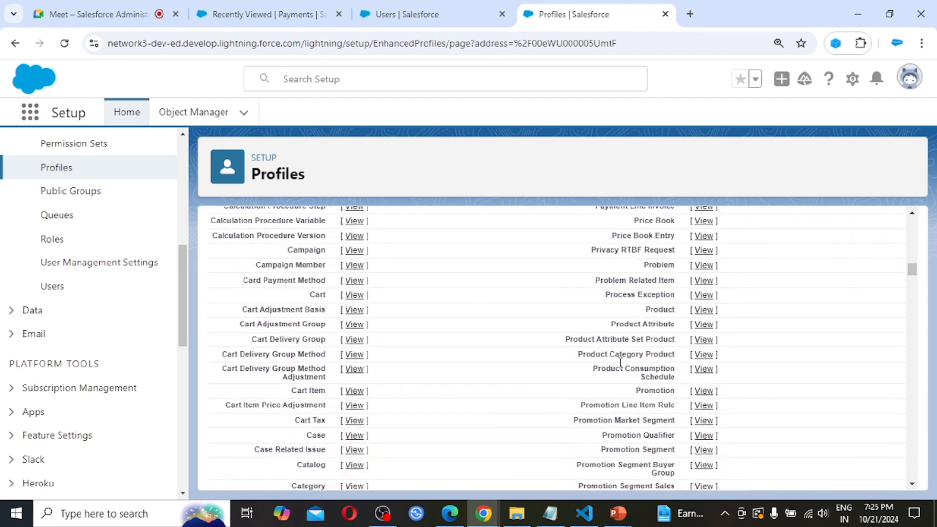
scroll(620, 364, "down", 1)
scroll(620, 364, "down", 10)
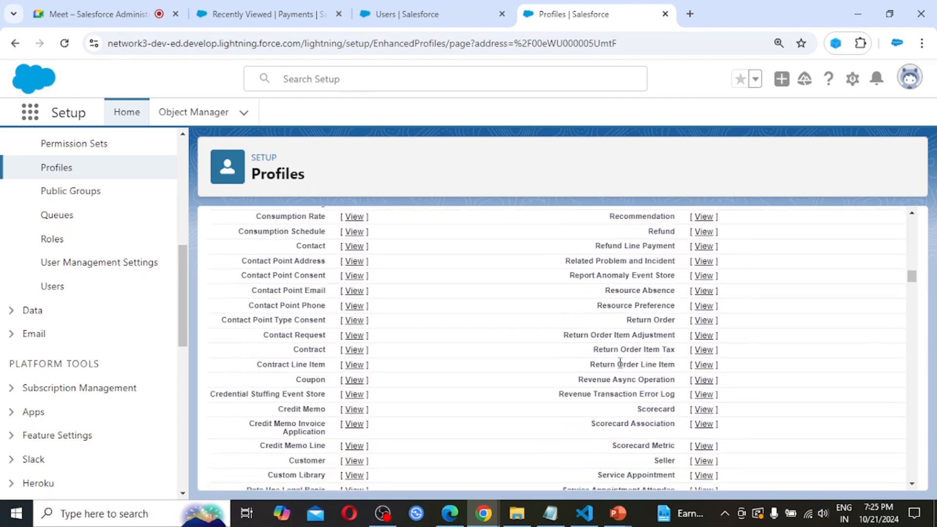
scroll(620, 363, "down", 10)
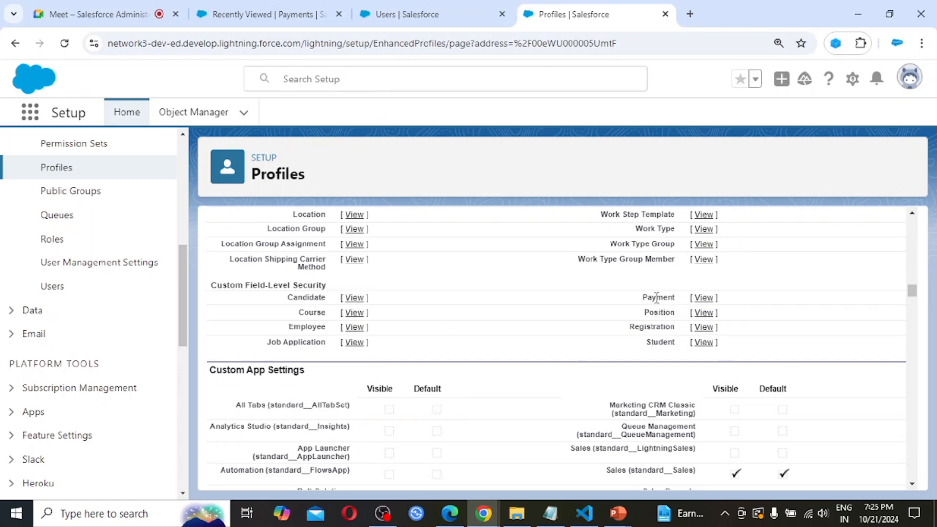
left_click(703, 299)
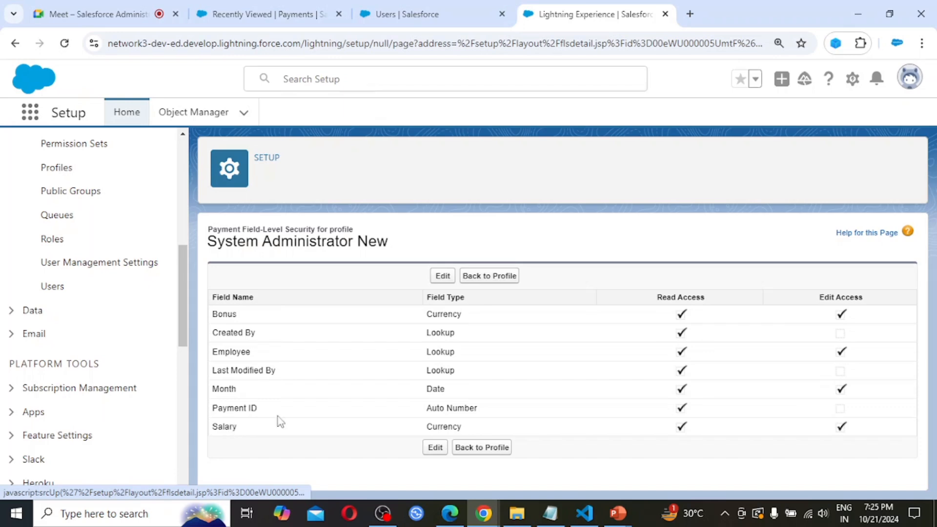
Remove Edit Access to the Bonus field in the profile's Payment field-level security, keeping Read Access, and save.
left_click(442, 276)
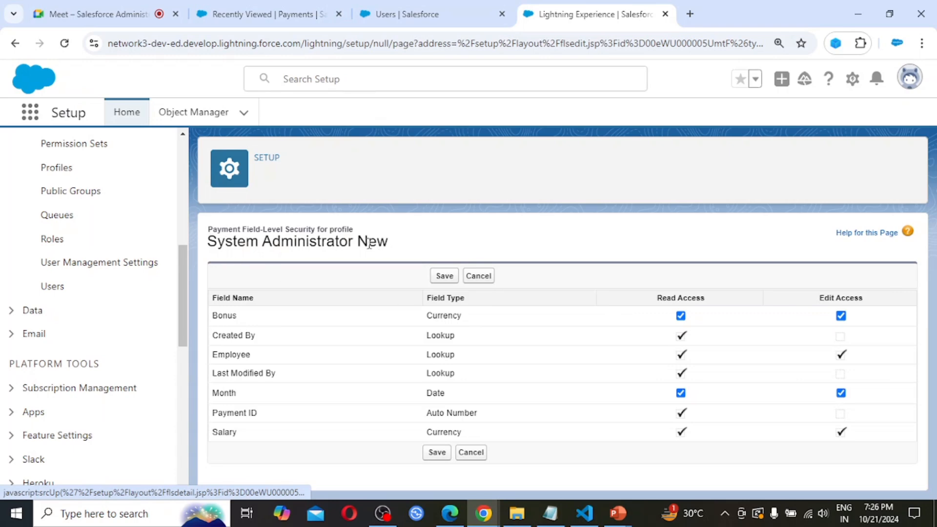
left_click(840, 317)
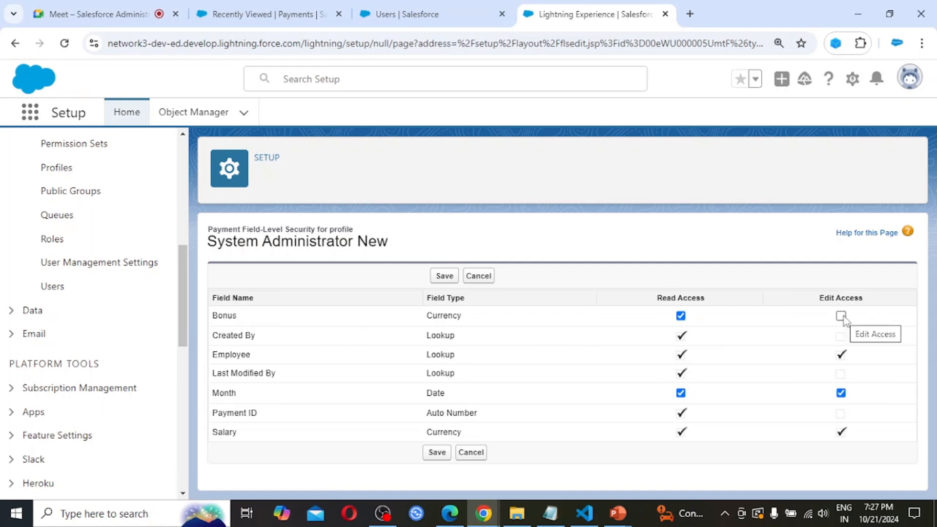
left_click(445, 278)
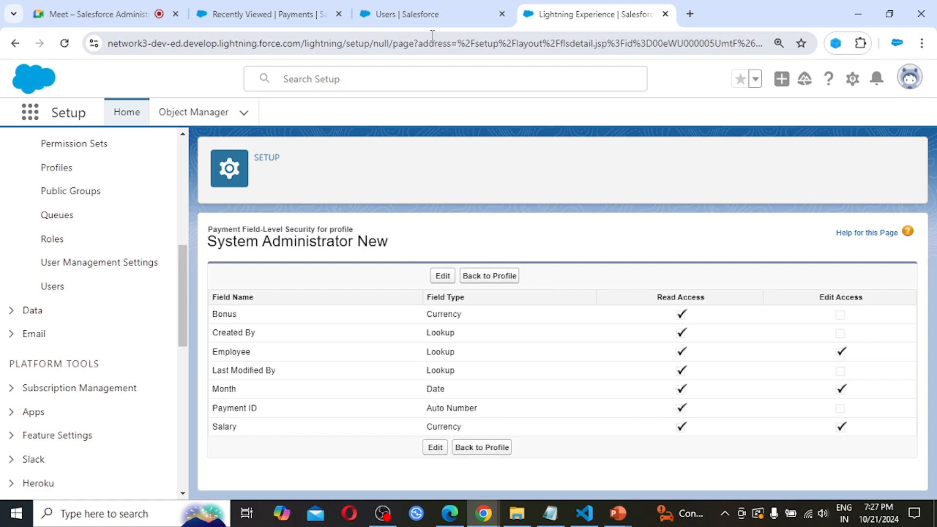
Switch to Microsoft Edge, reload the payment PID-0001 page, and go to the Payments list.
mouse_move(497, 500)
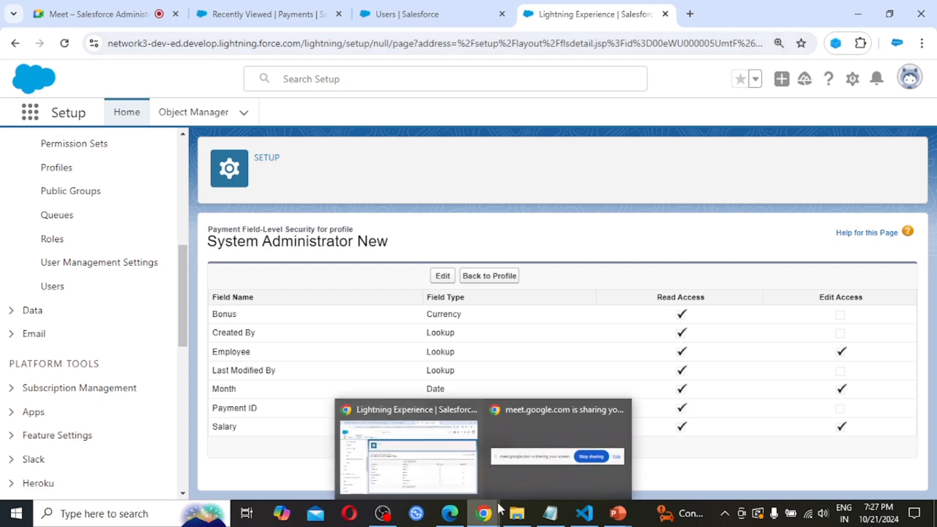
left_click(449, 514)
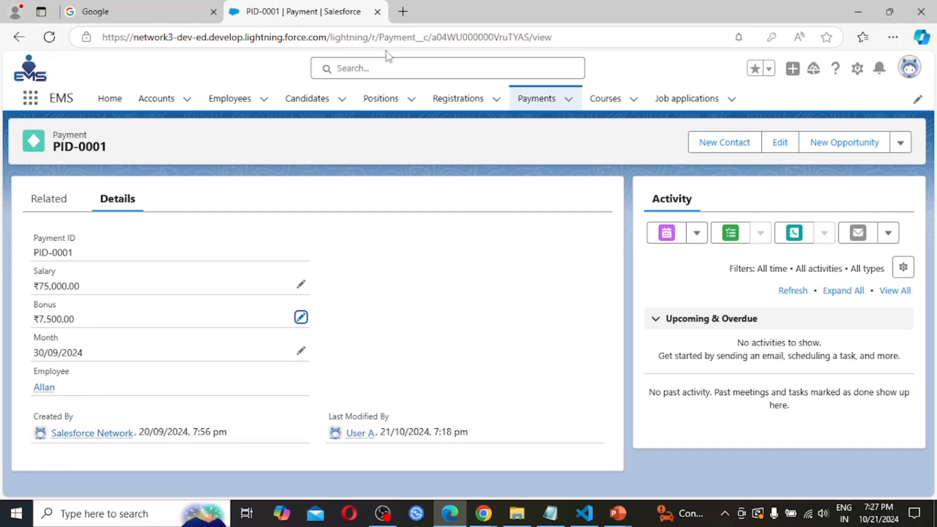
left_click(49, 37)
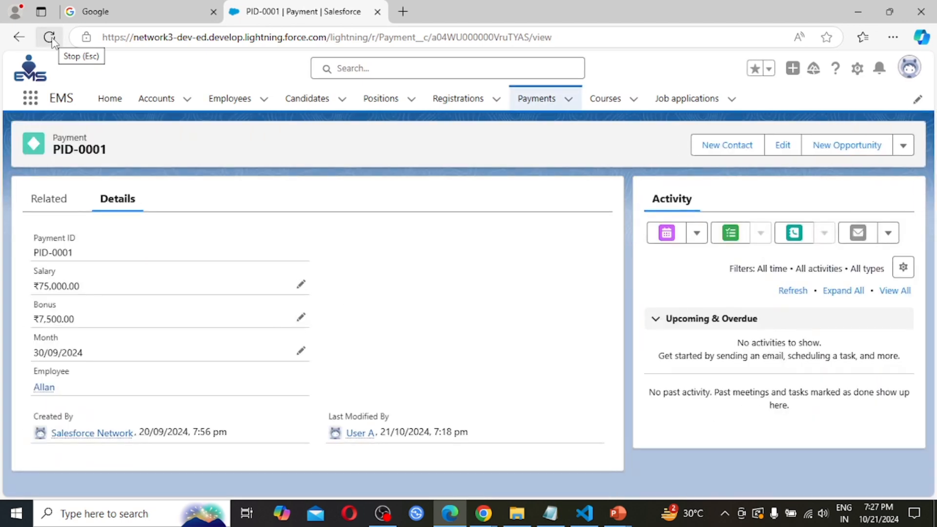
left_click(537, 103)
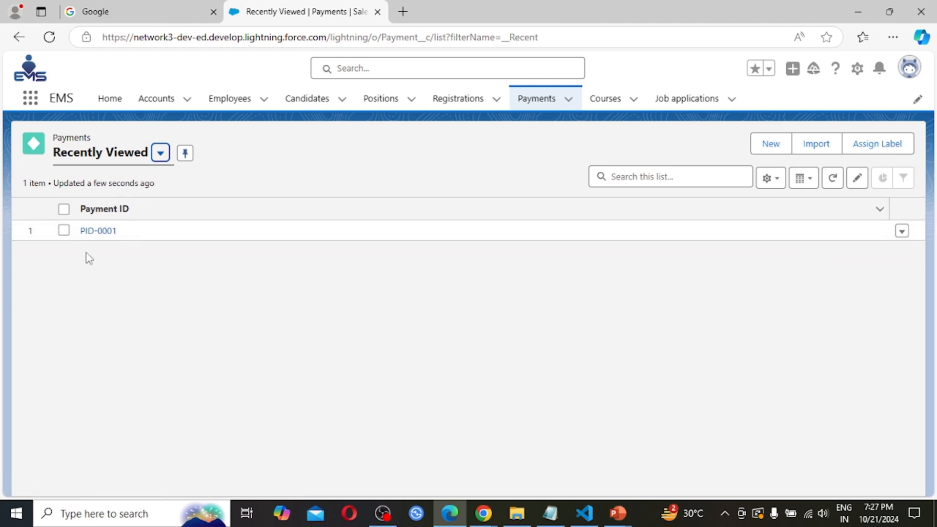
Inspect the Bonus field in PID-0001's edit form, close the form without saving, and check which user is logged in.
left_click(901, 231)
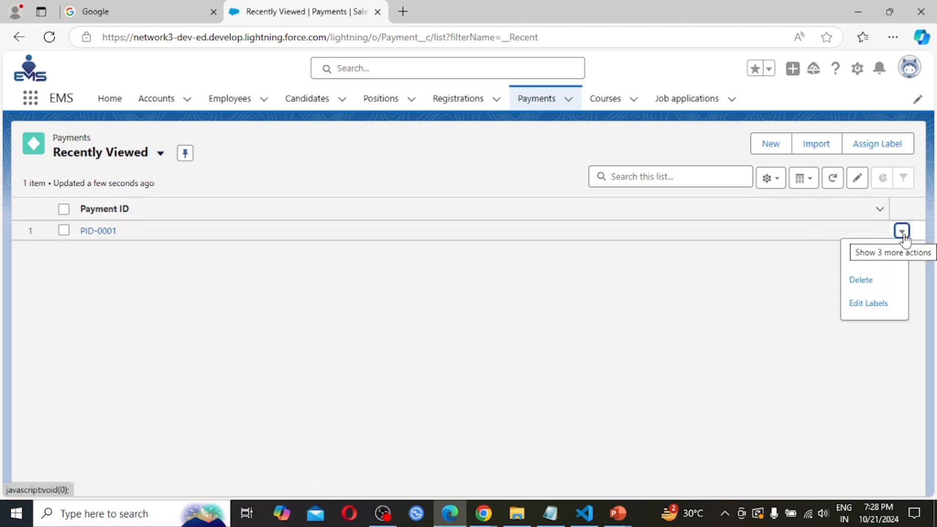
left_click(859, 257)
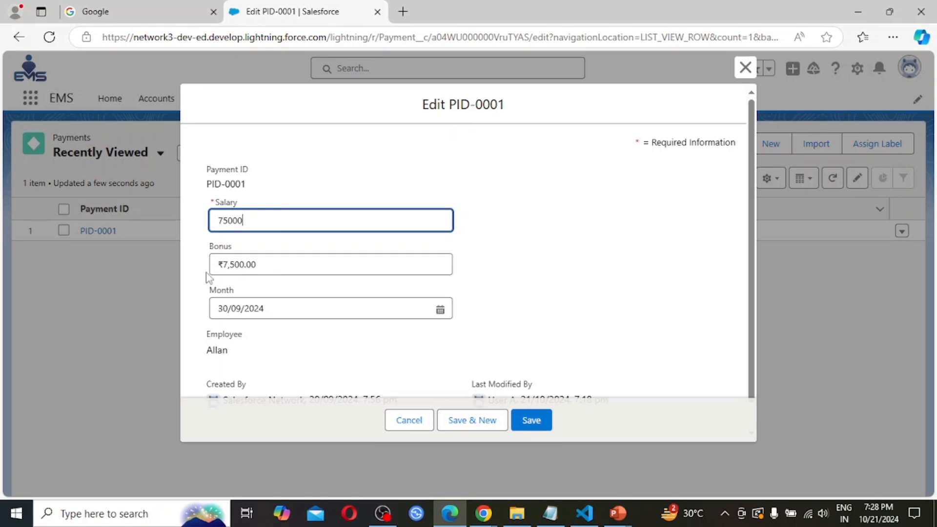
left_click(744, 65)
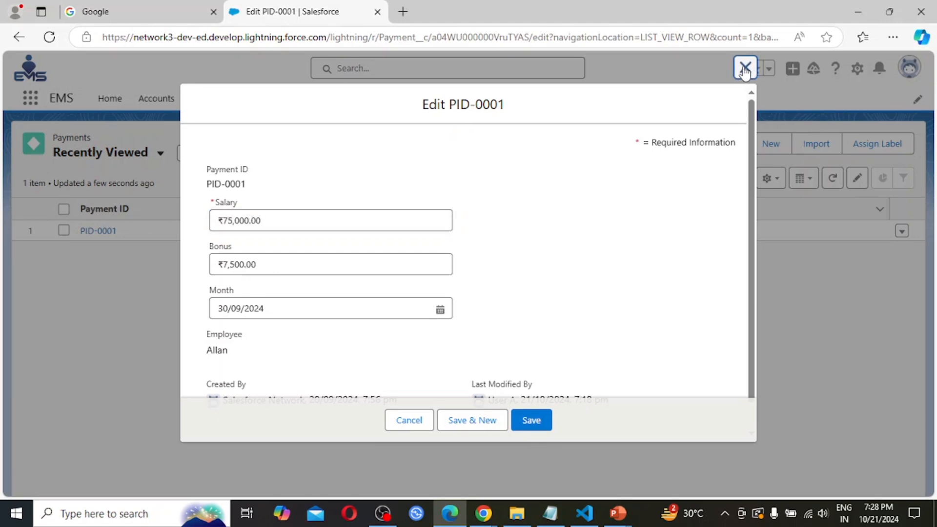
left_click(915, 73)
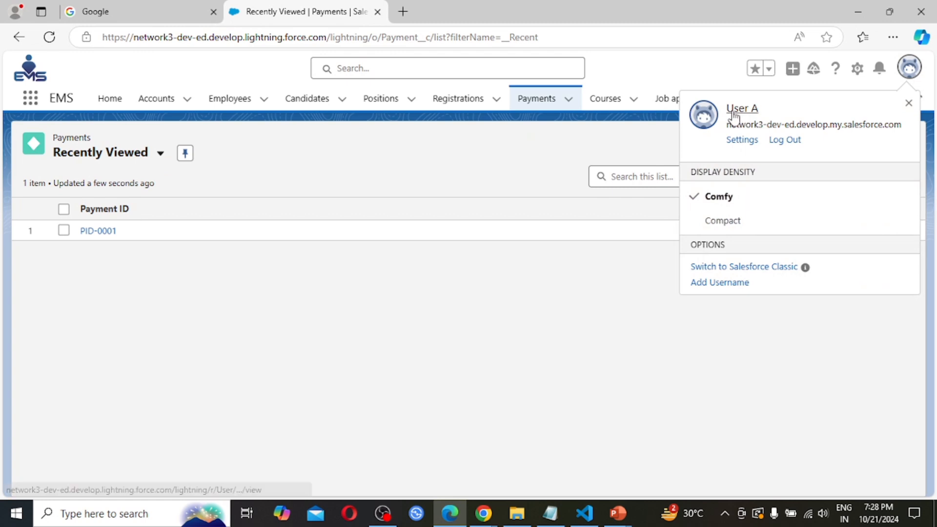
Edit payment PID-0001 from the Payments list, setting its Bonus to 9500, and save it.
left_click(537, 100)
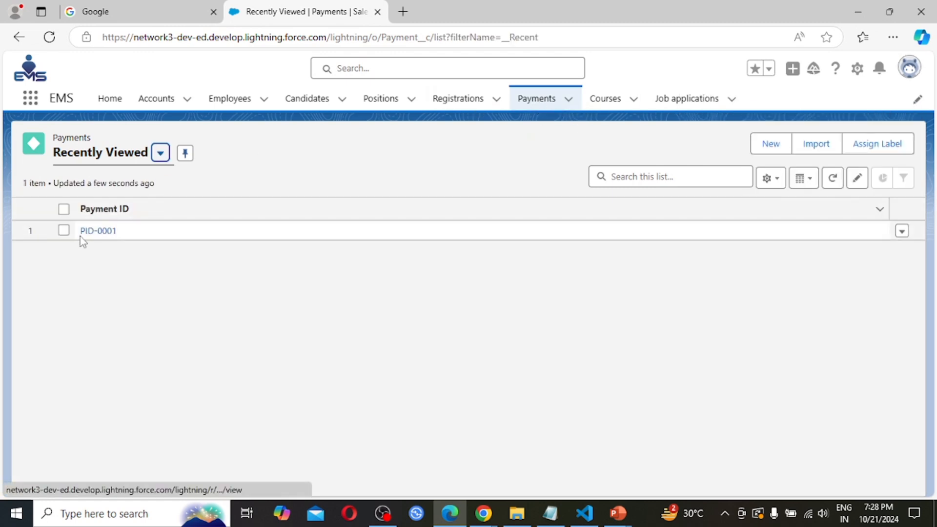
left_click(902, 231)
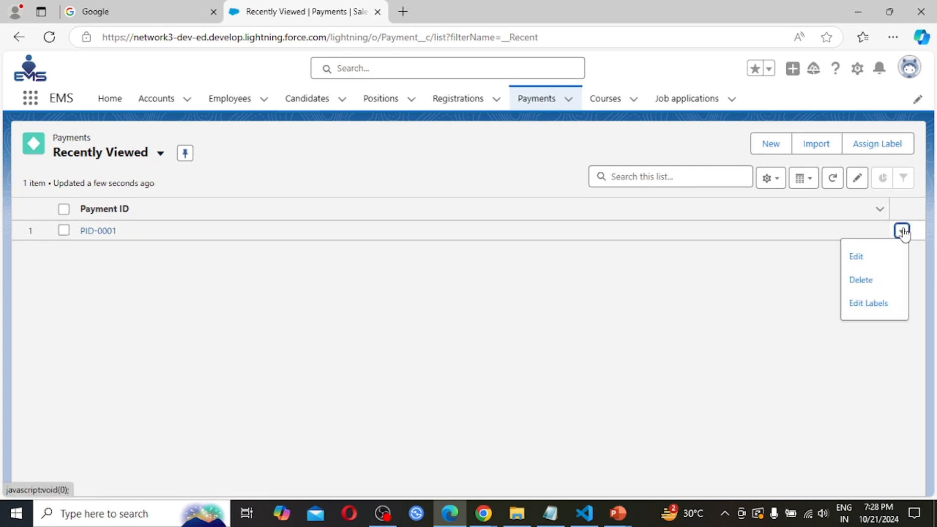
left_click(857, 257)
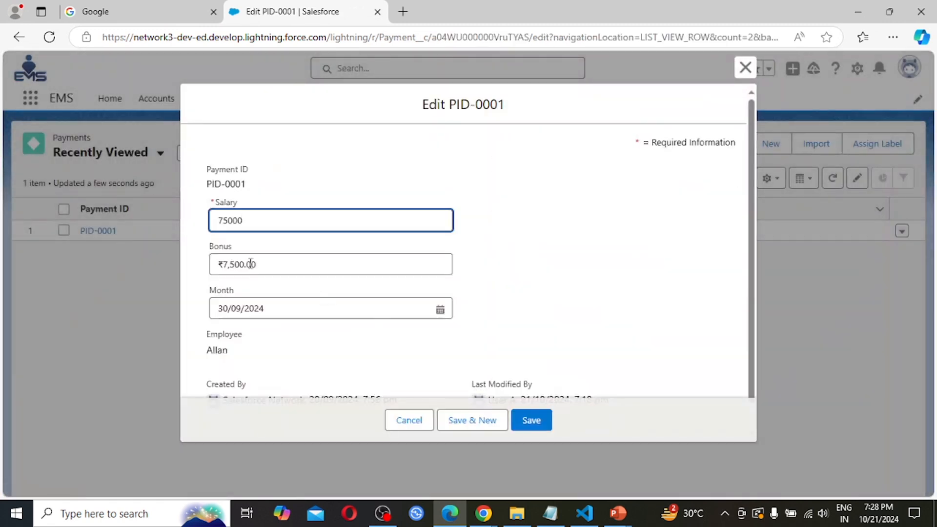
left_click(230, 267)
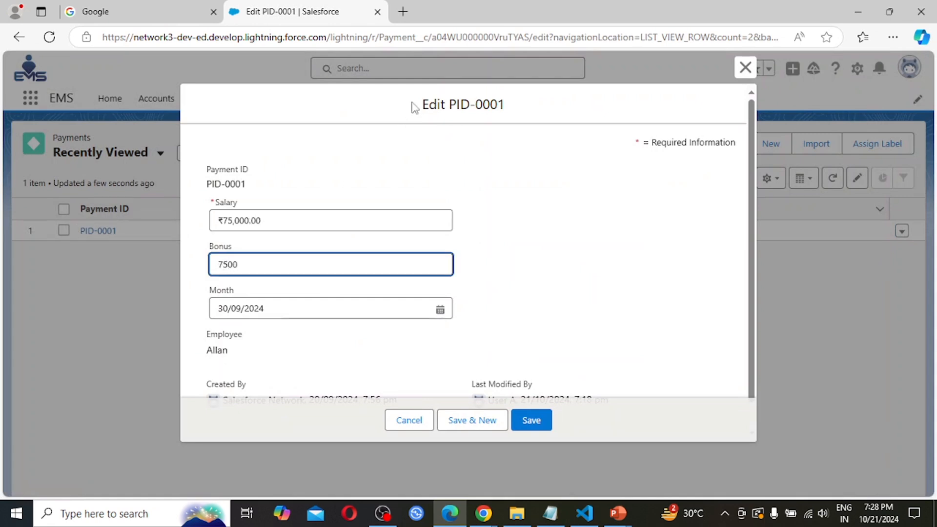
key("BackSpace")
type("9")
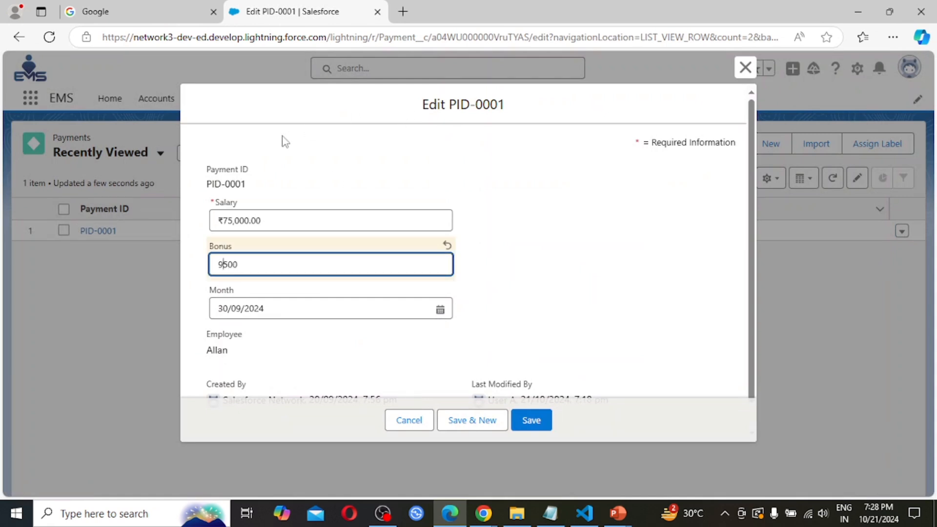
left_click(532, 423)
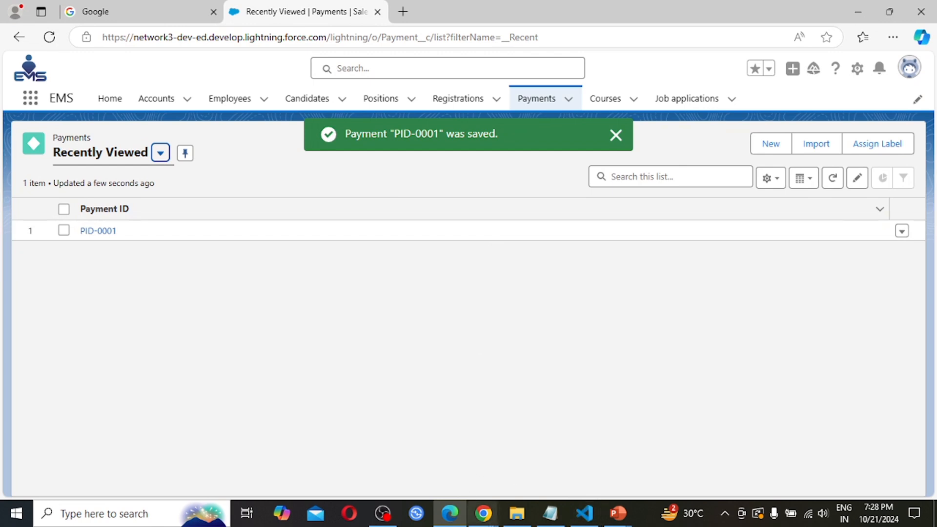
Switch back to Google Chrome to review the Payment field-level security of the System Administrator New profile.
left_click(481, 512)
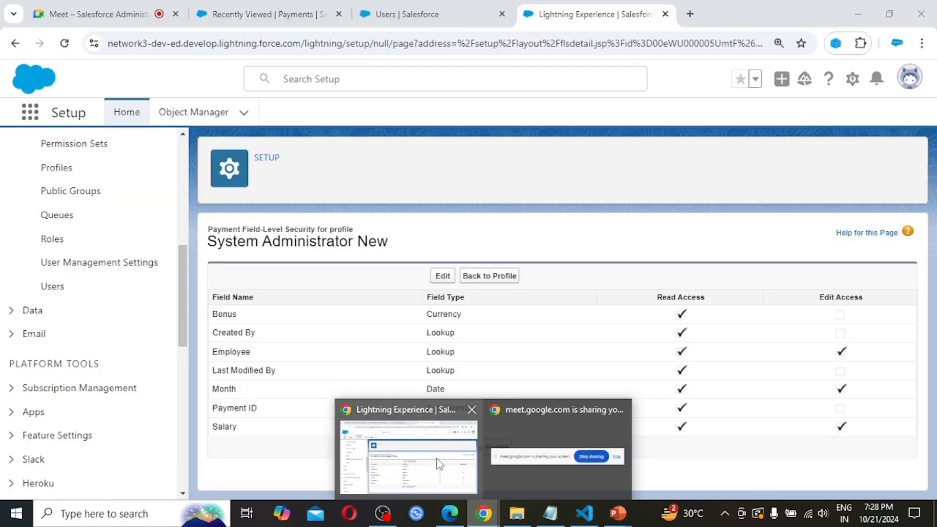
left_click(435, 459)
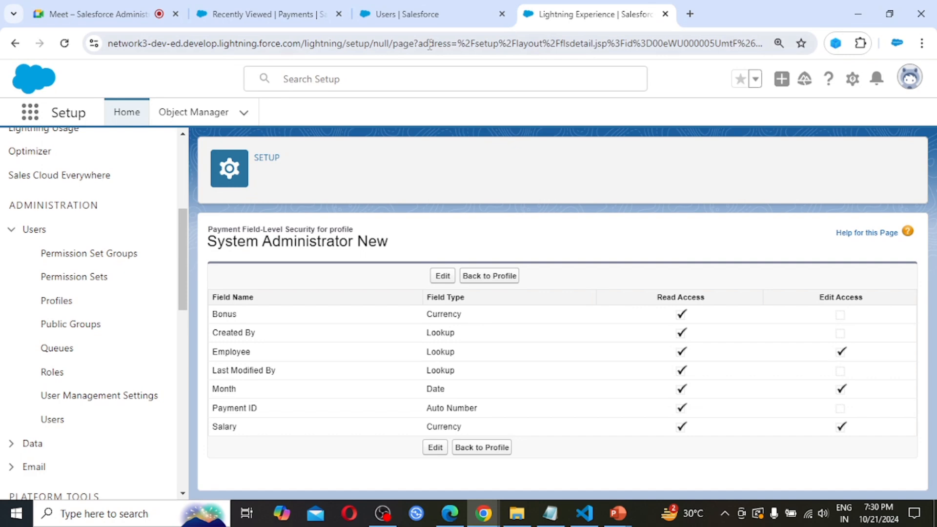
Return to the Users list and open User A's System Administrator New profile for editing.
left_click(419, 12)
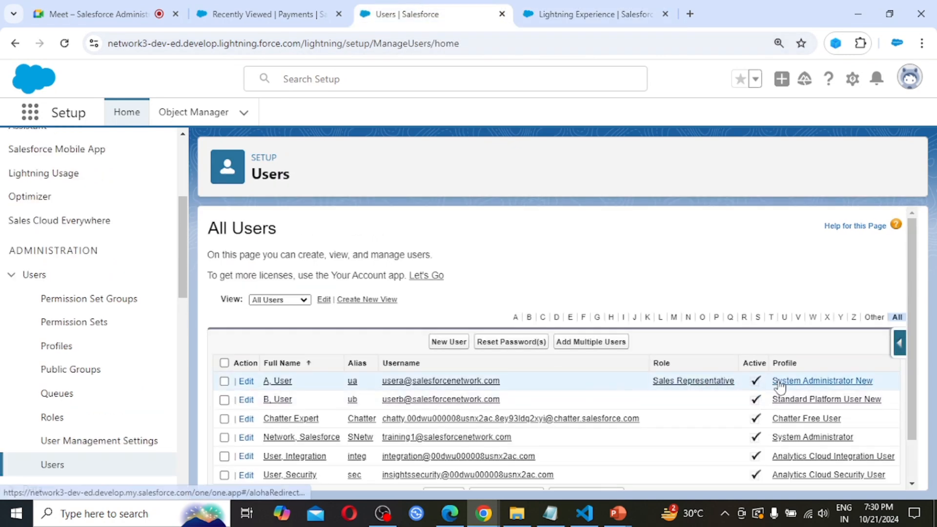
left_click(824, 383)
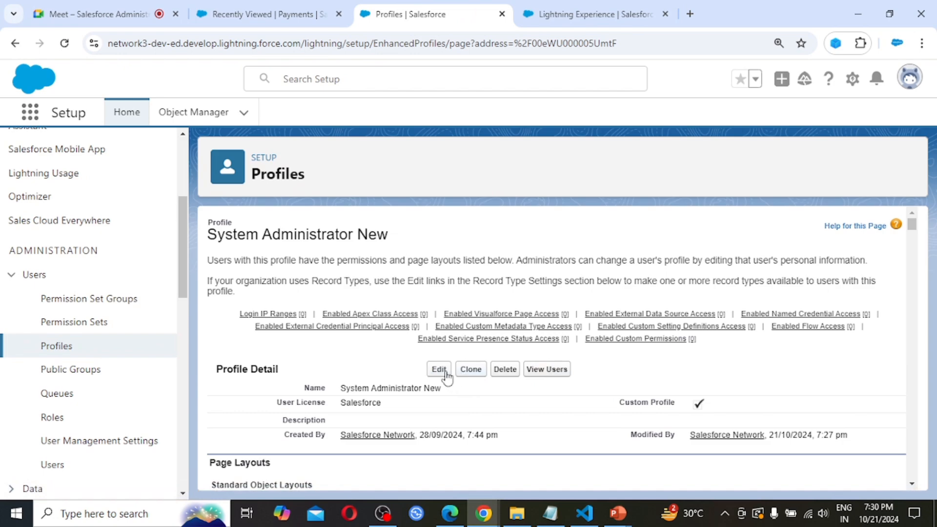
left_click(438, 372)
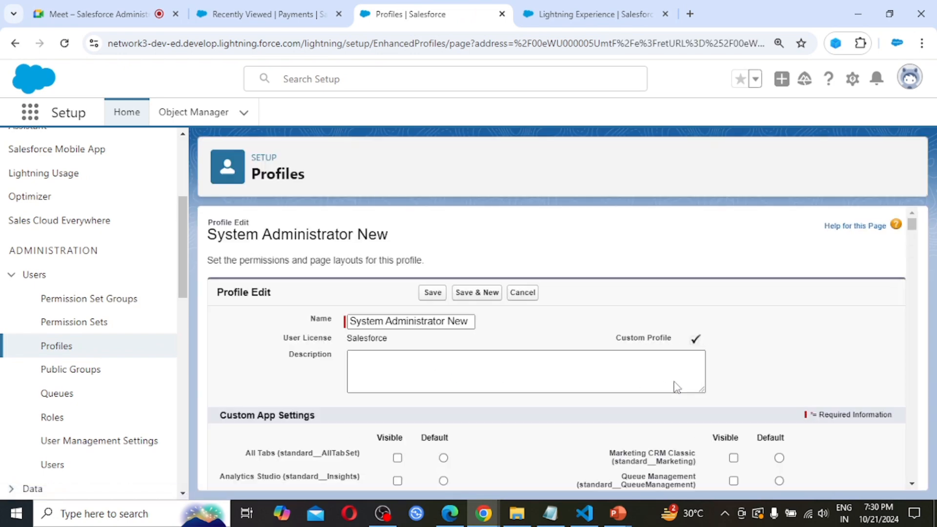
Remove the View All and Modify All permissions on the custom Payments object from the profile and save it.
scroll(676, 386, "down", 15)
scroll(676, 386, "down", 15)
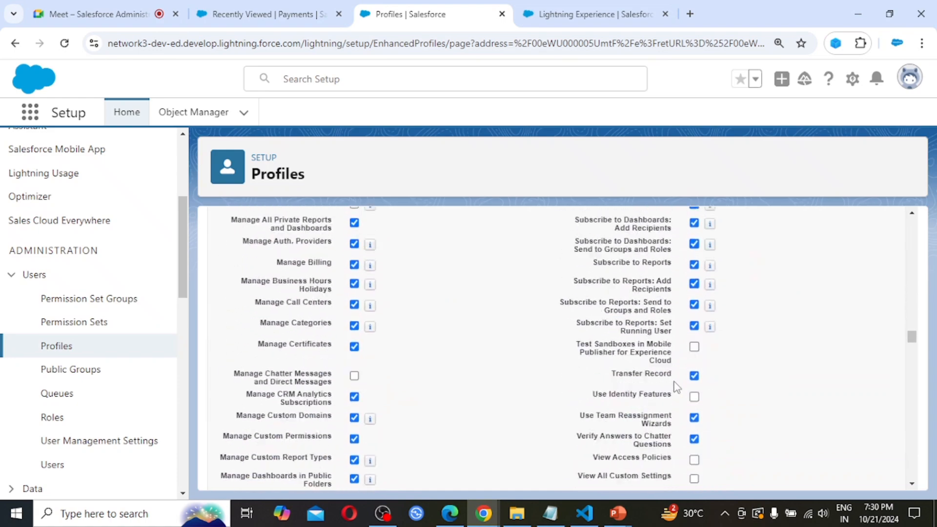
scroll(676, 387, "down", 15)
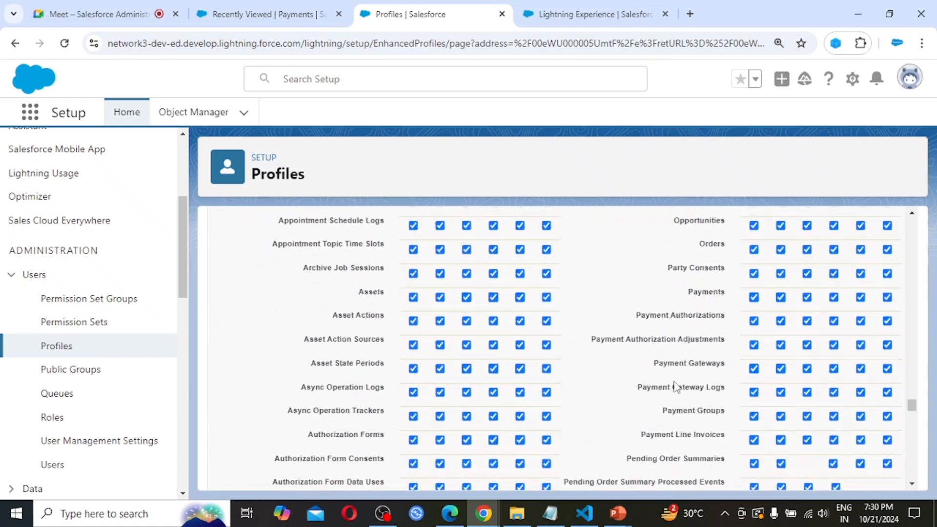
scroll(676, 387, "up", 12)
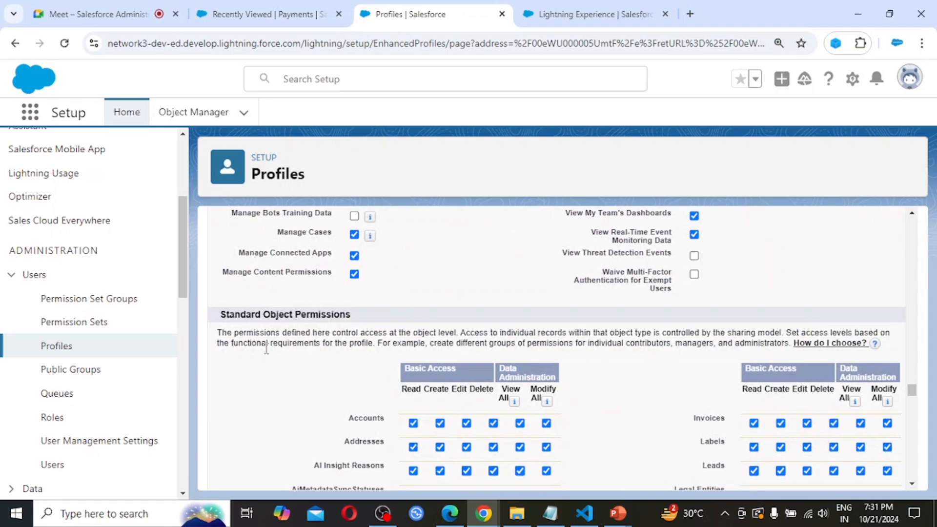
scroll(405, 382, "down", 10)
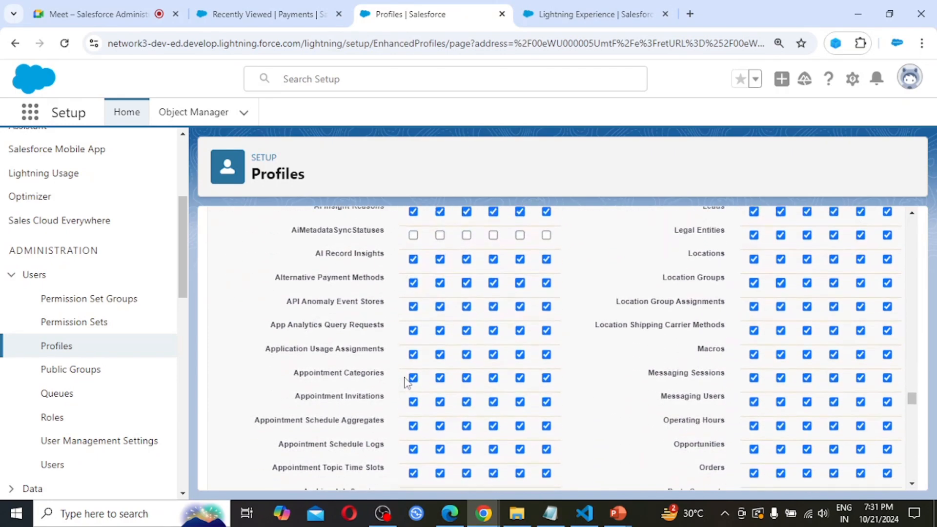
scroll(404, 382, "down", 10)
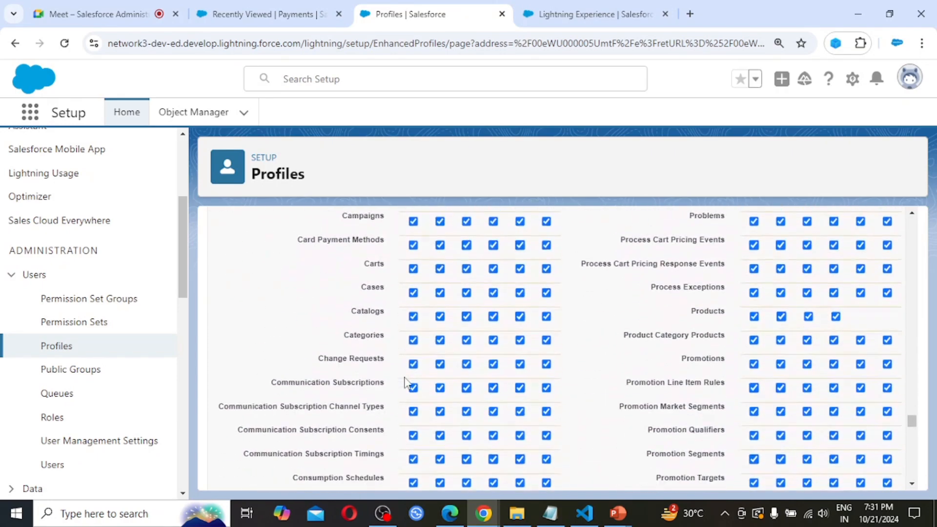
scroll(405, 382, "down", 10)
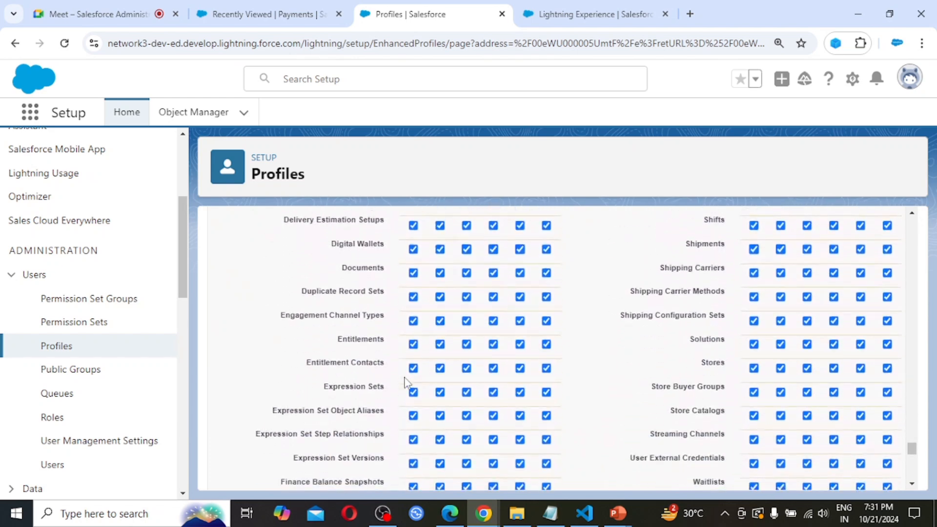
scroll(404, 382, "down", 5)
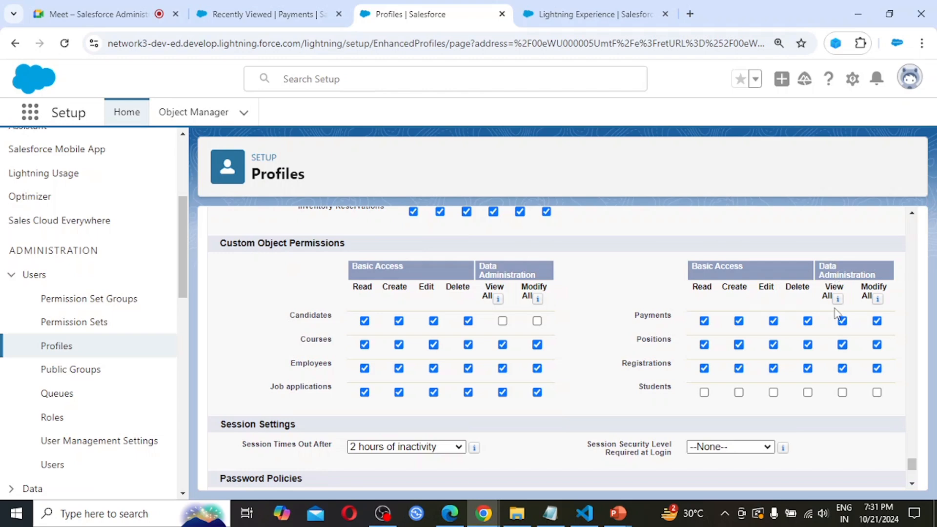
mouse_move(880, 298)
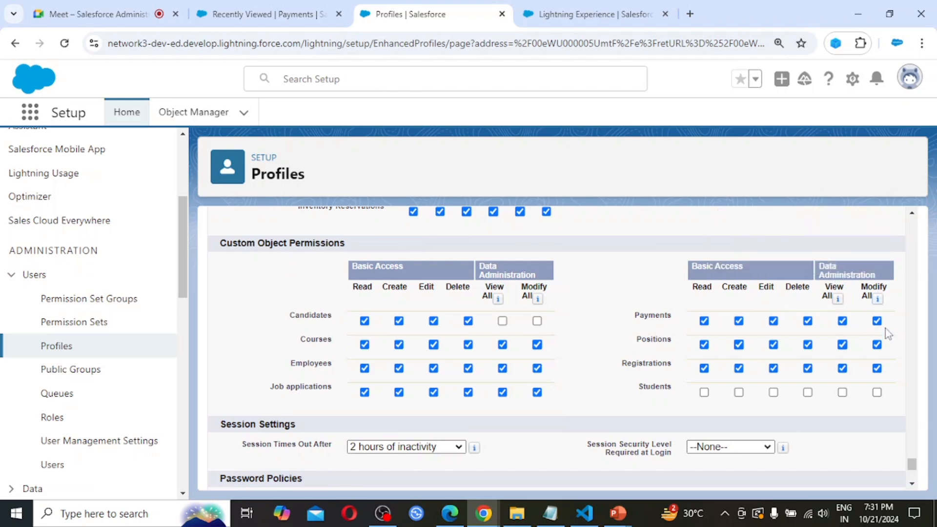
left_click(843, 322)
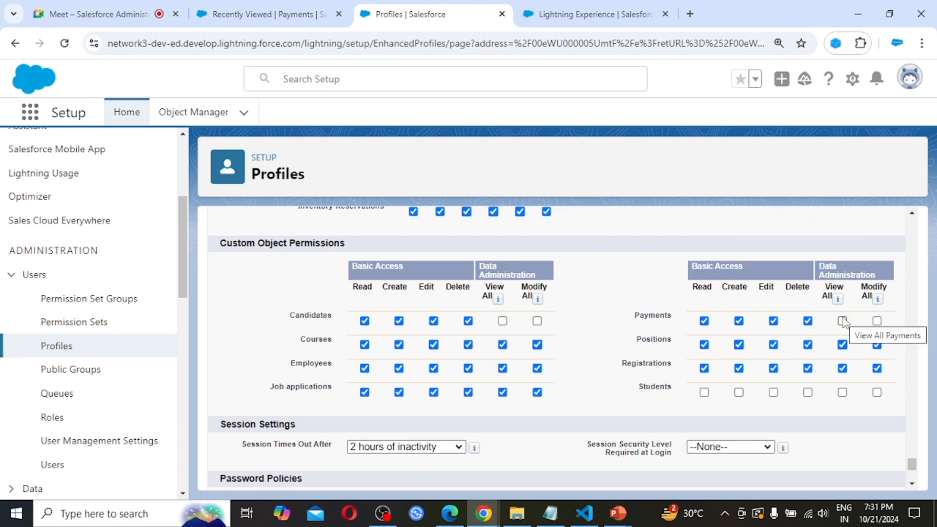
scroll(611, 393, "down", 5)
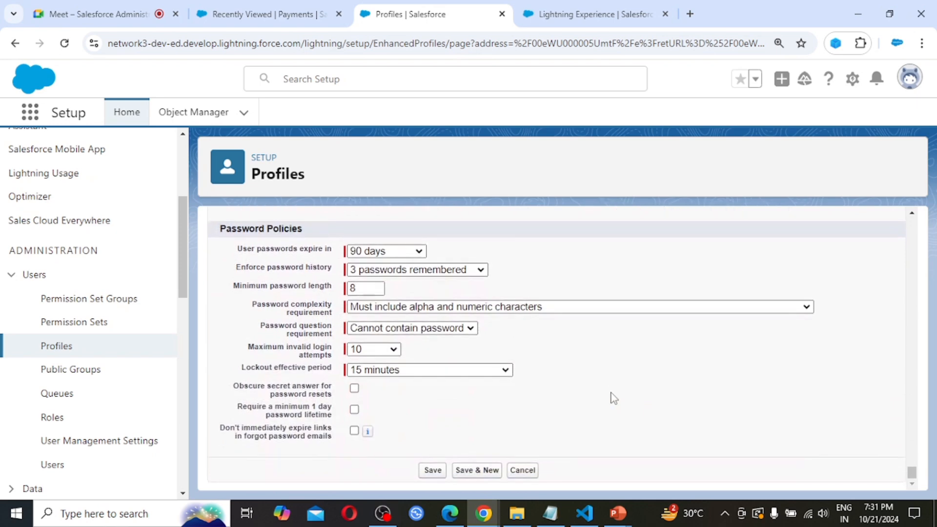
left_click(432, 471)
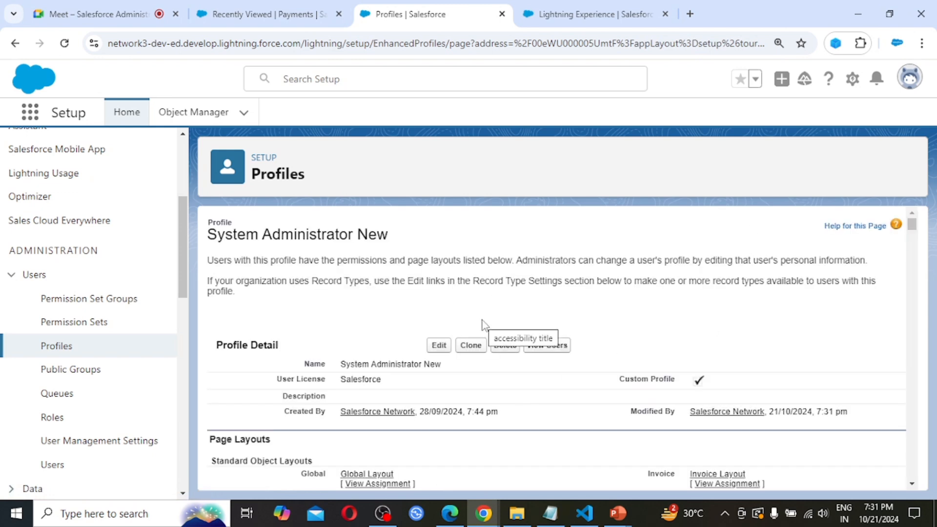
Check which user is logged in, switch to Microsoft Edge to check its user, and show the All list view of Payments.
left_click(907, 78)
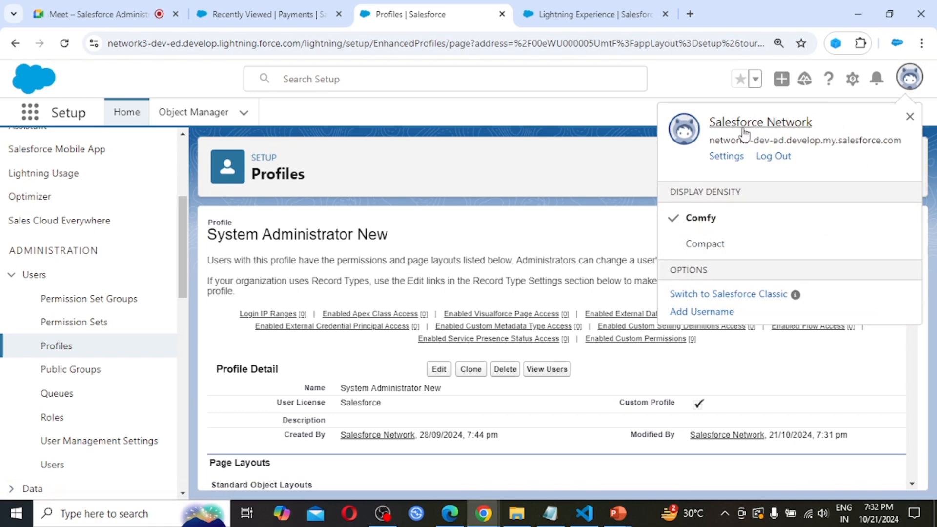
left_click(450, 515)
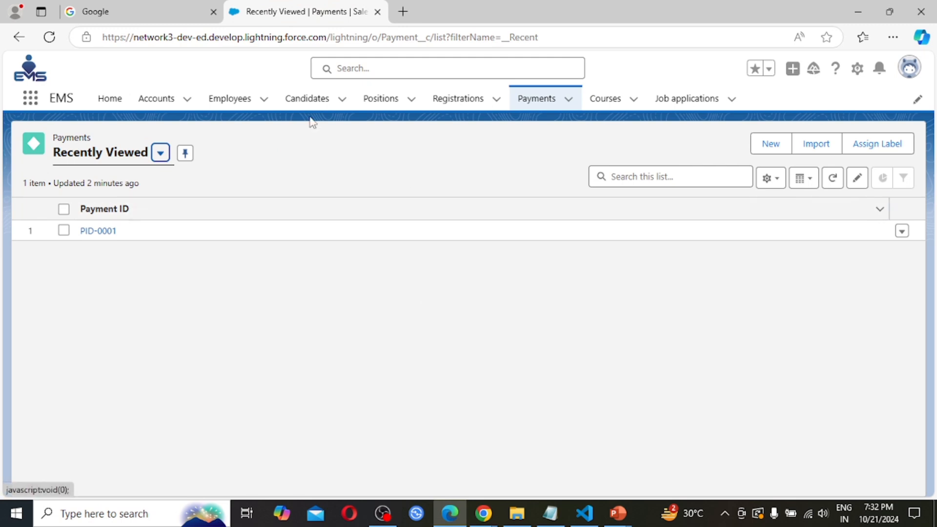
left_click(910, 69)
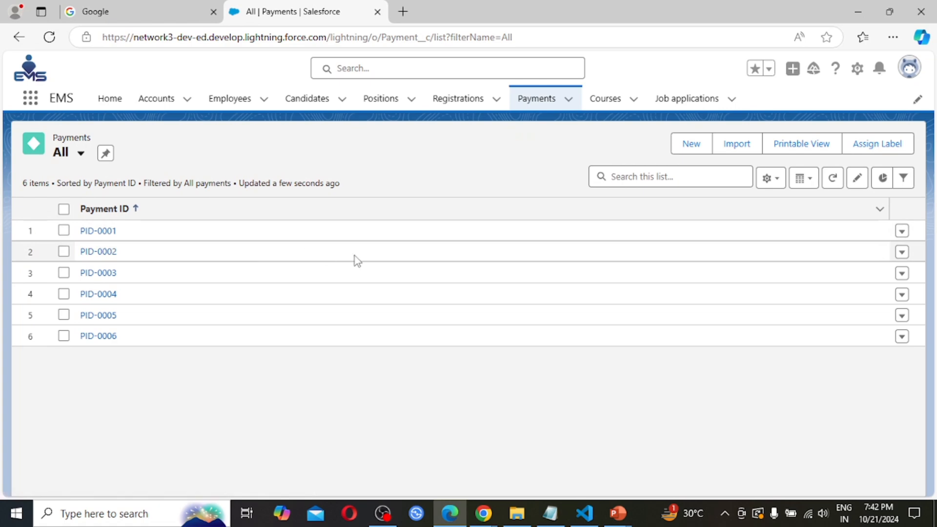
Try to edit payment PID-0001 from the All payments list, changing its Bonus to 7500 and saving.
left_click(902, 232)
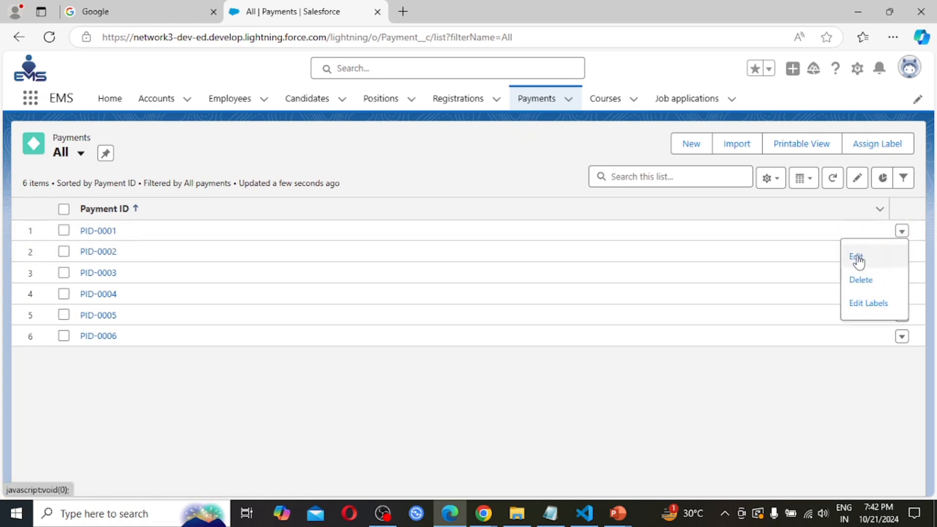
left_click(856, 258)
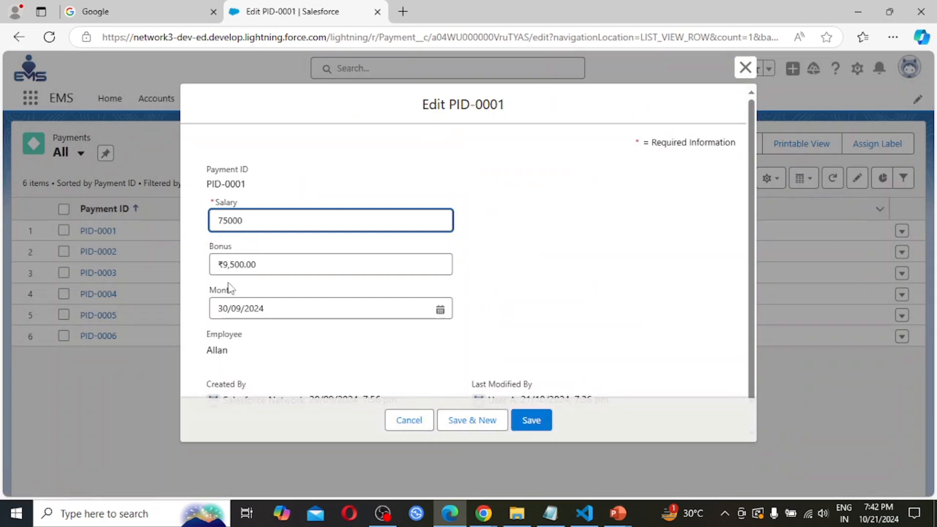
left_click(252, 265)
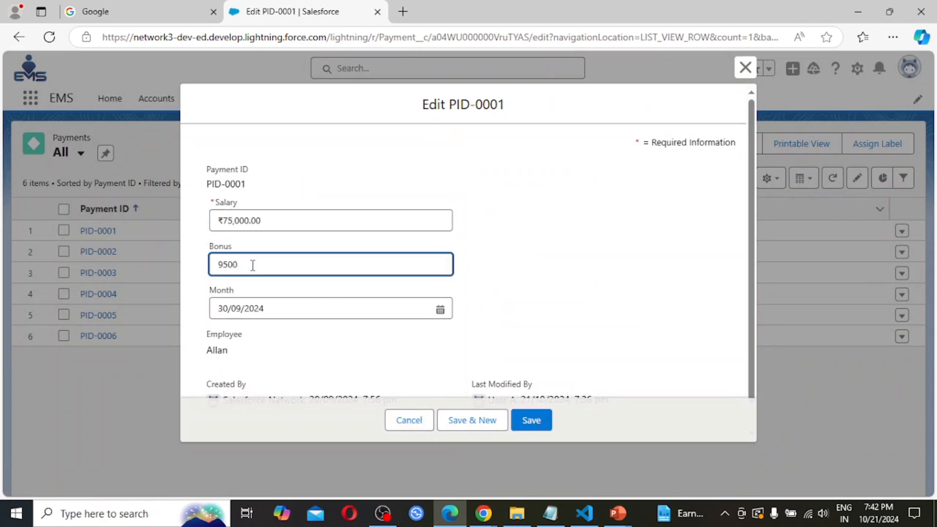
key("BackSpace")
type("7")
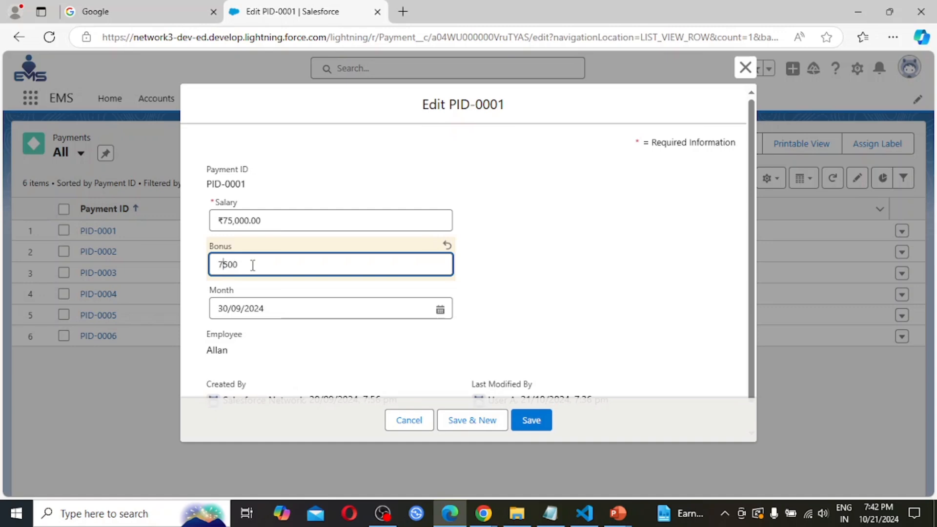
left_click(533, 422)
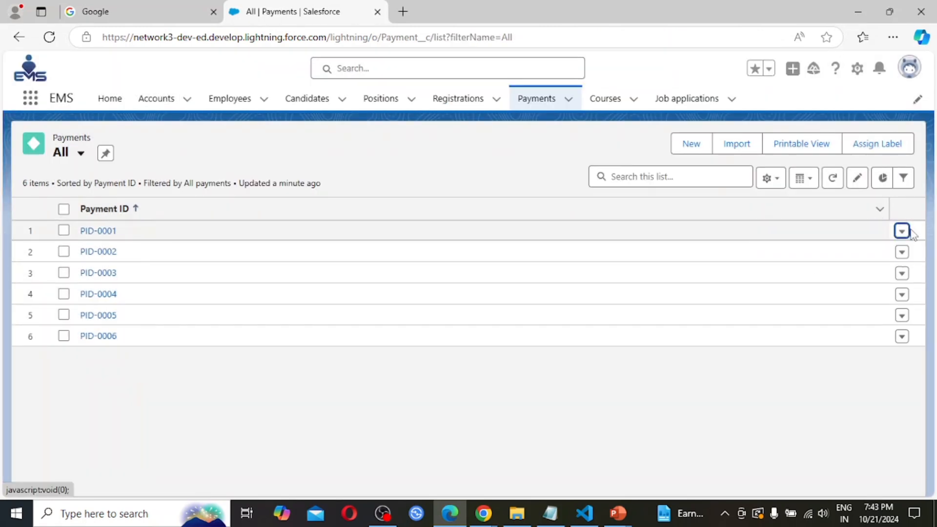
Reopen the edit form of payment PID-0001 from the All payments list.
left_click(902, 232)
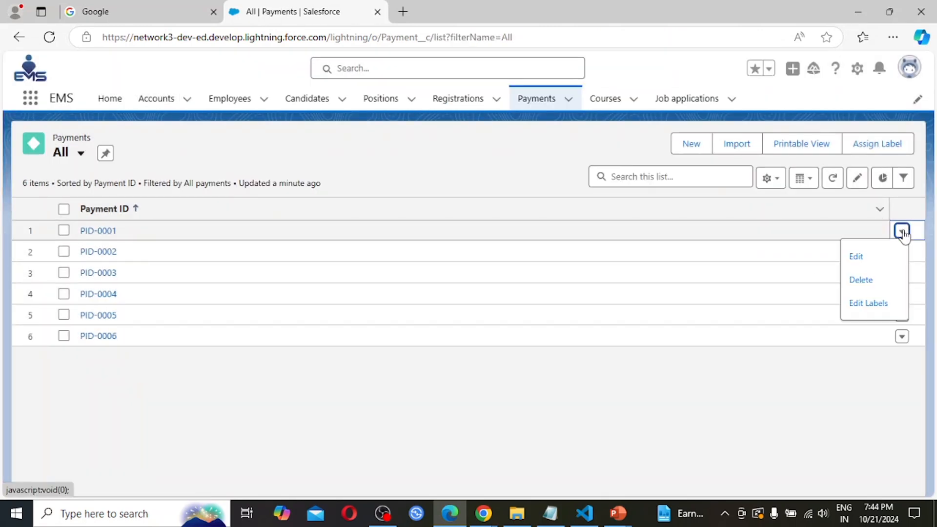
left_click(859, 258)
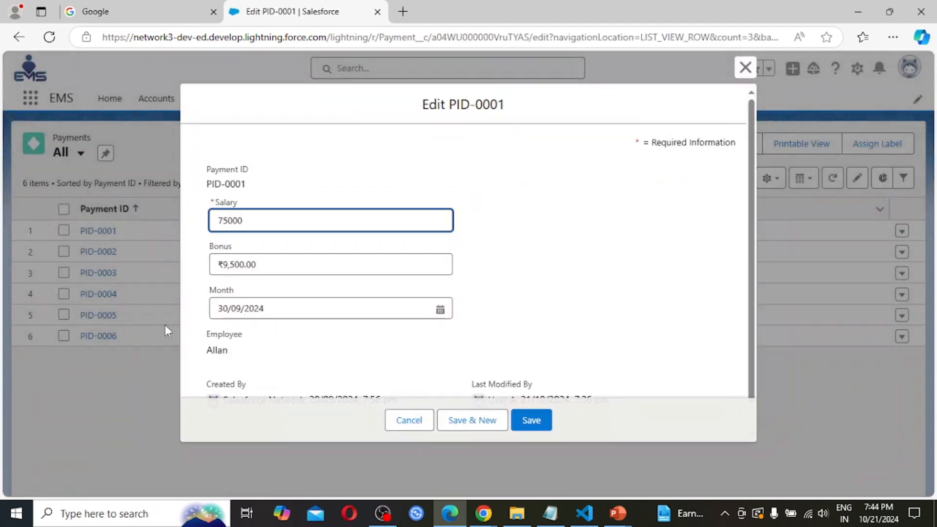